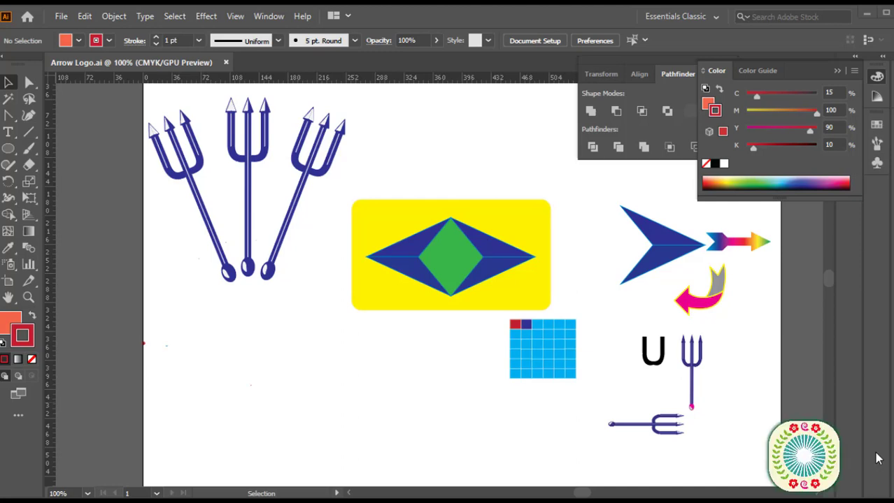
Step: Create a blank document, compare it with Arrow Logo.ai, then close it
key("ctrl+alt+n")
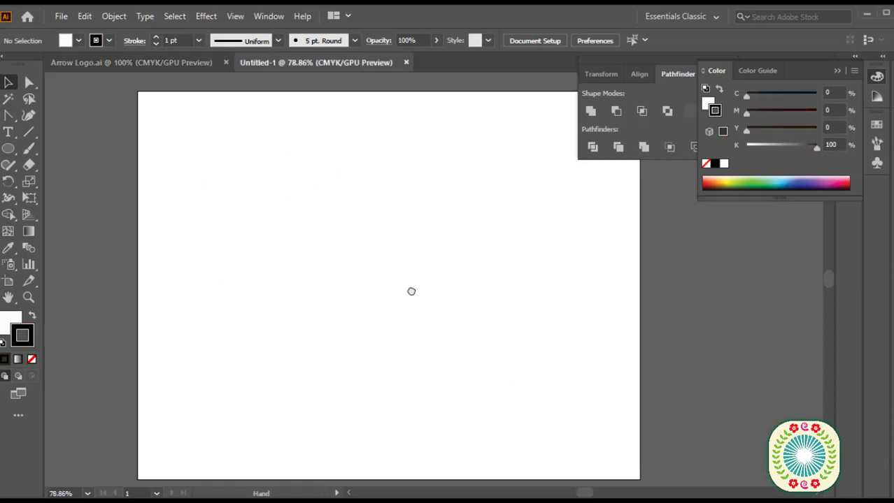
left_click(140, 63)
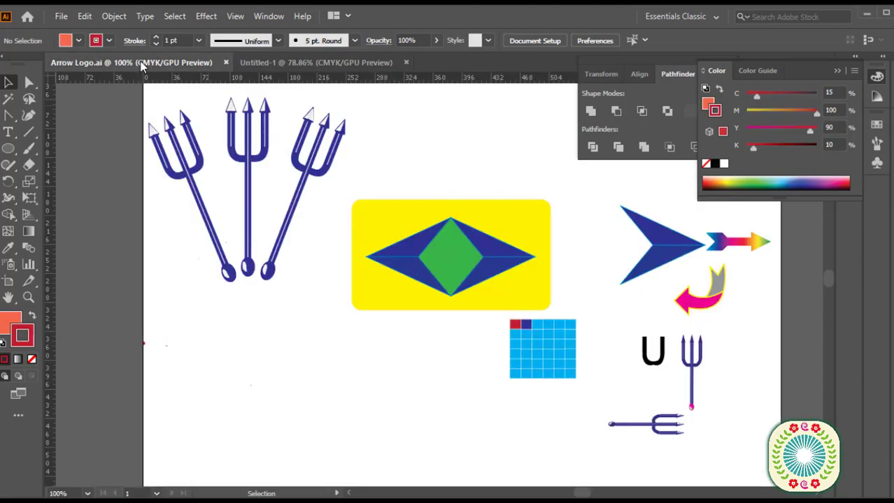
left_click(282, 64)
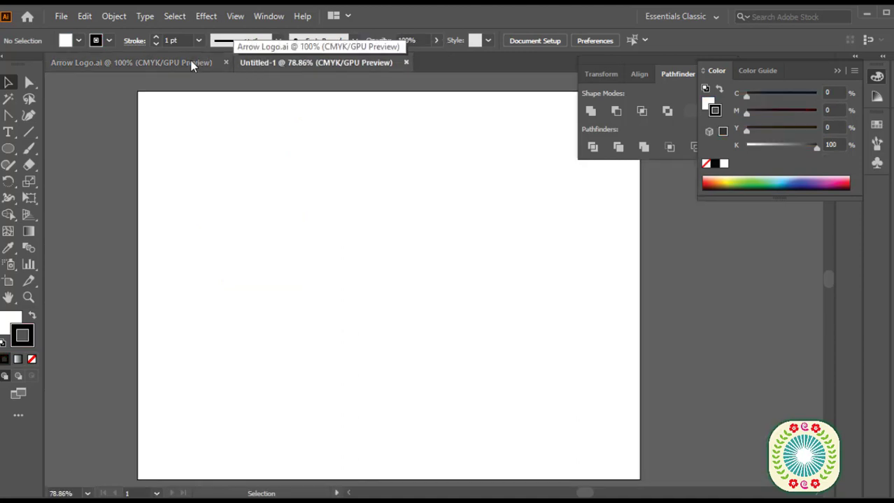
left_click(189, 63)
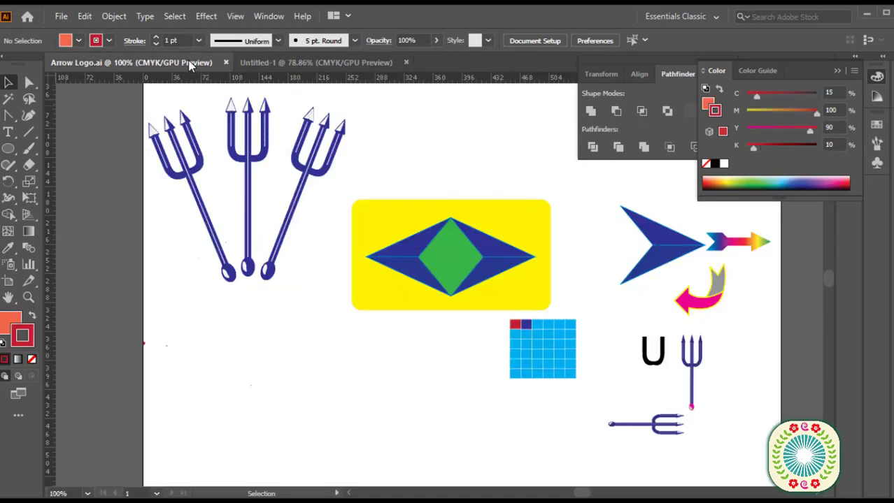
mouse_move(351, 156)
left_mouse_down()
mouse_move(308, 197)
mouse_move(308, 185)
left_mouse_up()
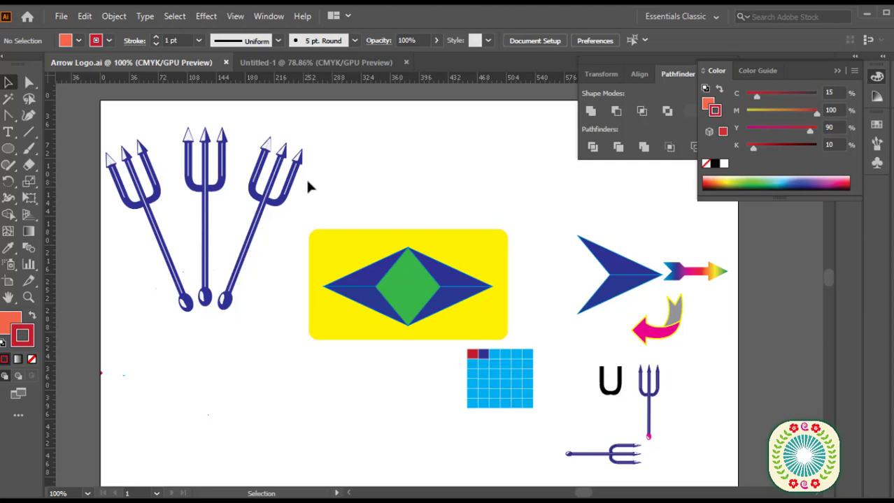
left_click(297, 63)
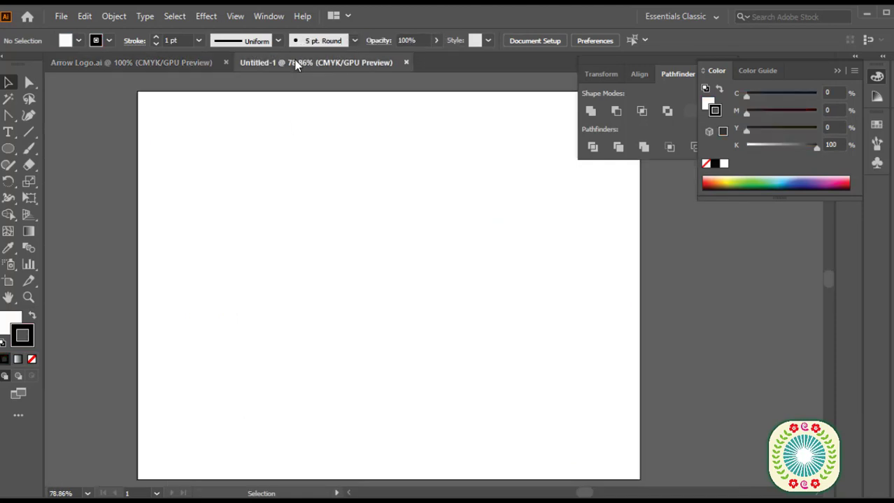
left_click(183, 63)
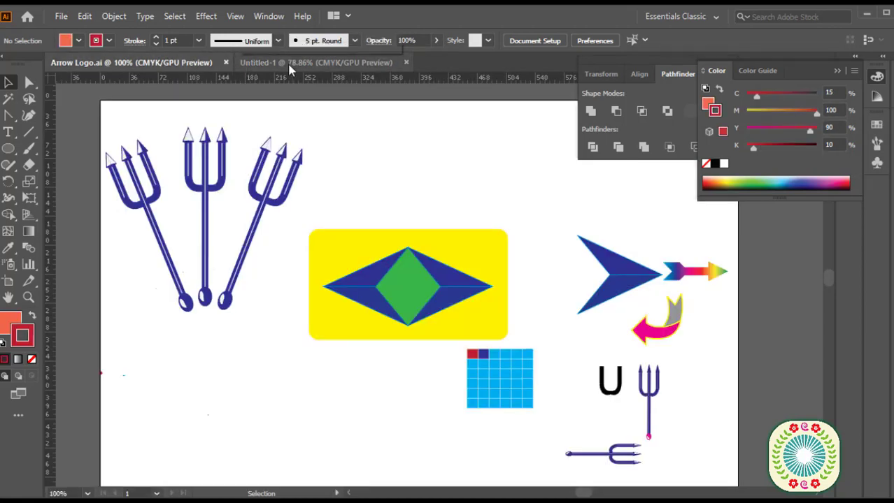
left_click(288, 64)
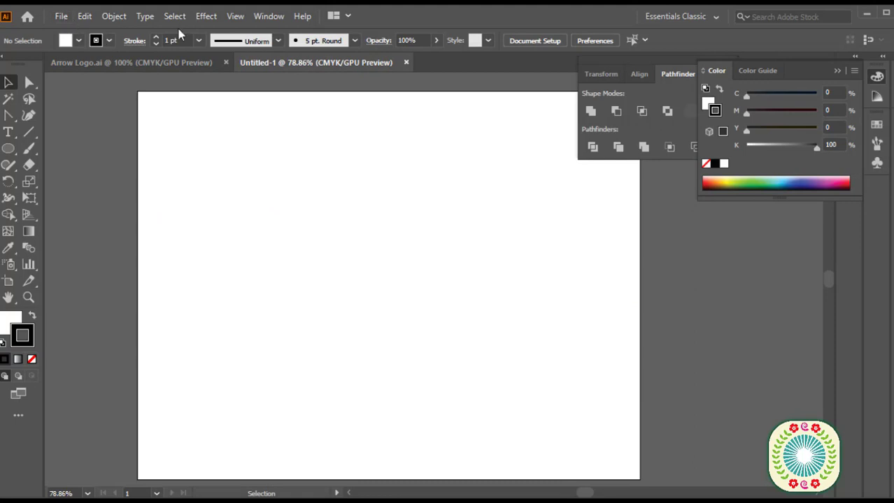
left_click(406, 62)
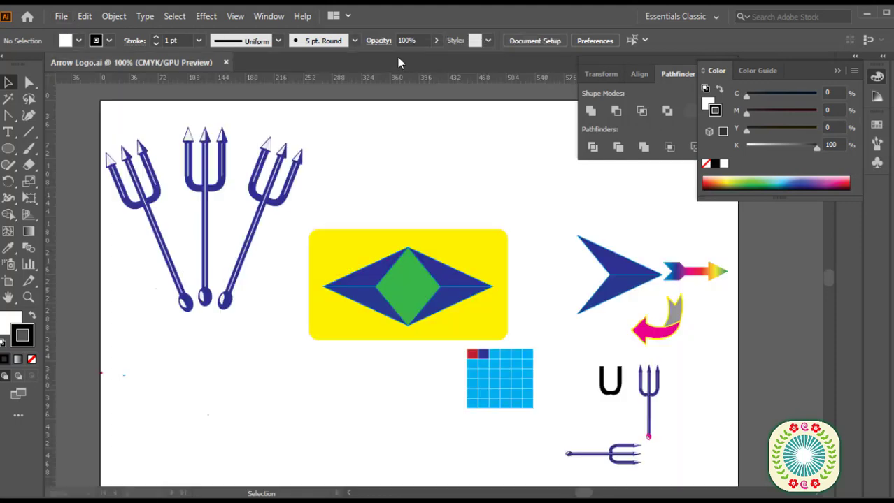
Step: Create a new 792 x 612 pt Letter document and return to Arrow Logo.ai
left_click(61, 17)
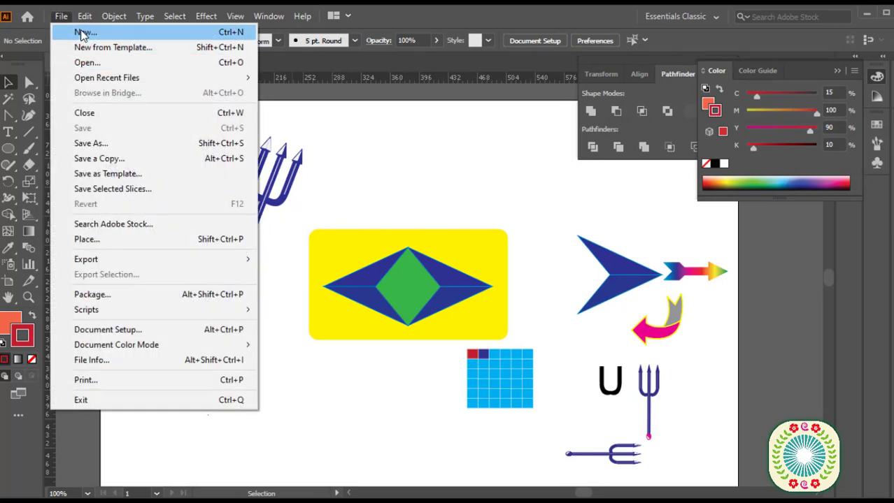
left_click(83, 32)
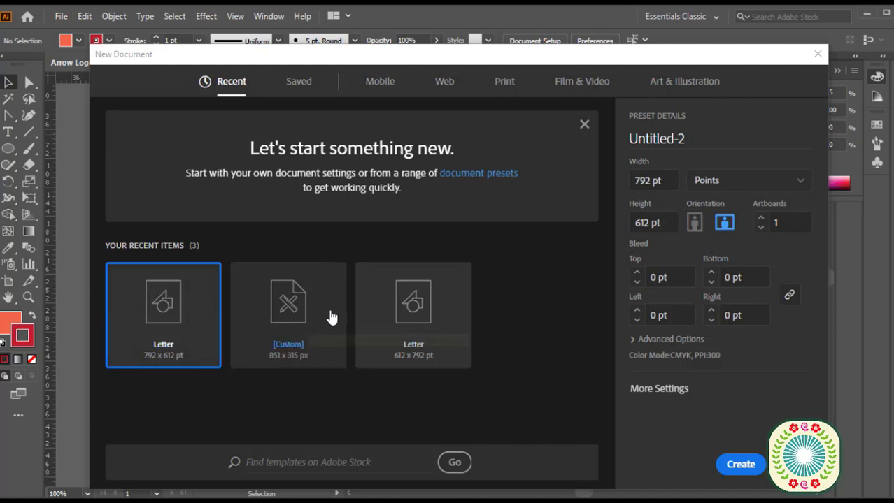
left_click(741, 465)
left_click(131, 63)
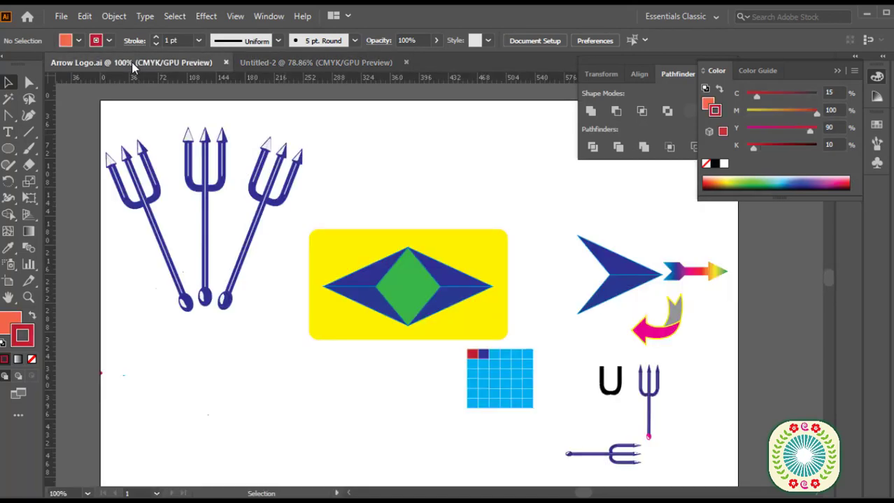
Step: Copy the right-hand blue trident and paste it into Untitled-2
left_click(277, 187)
key("a")
key("ctrl+c")
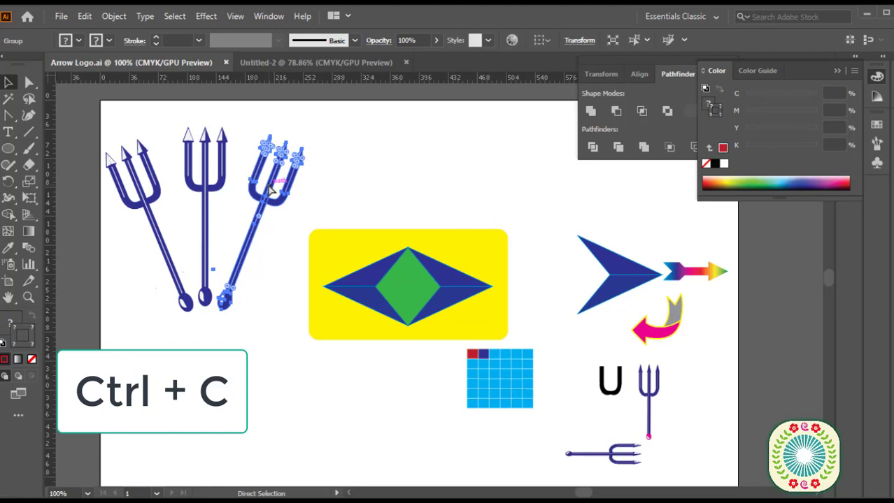
key("v")
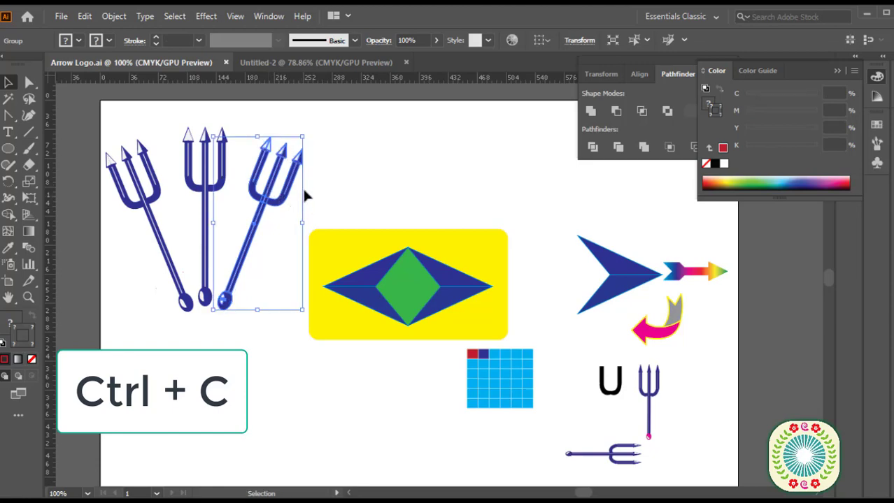
left_click(297, 63)
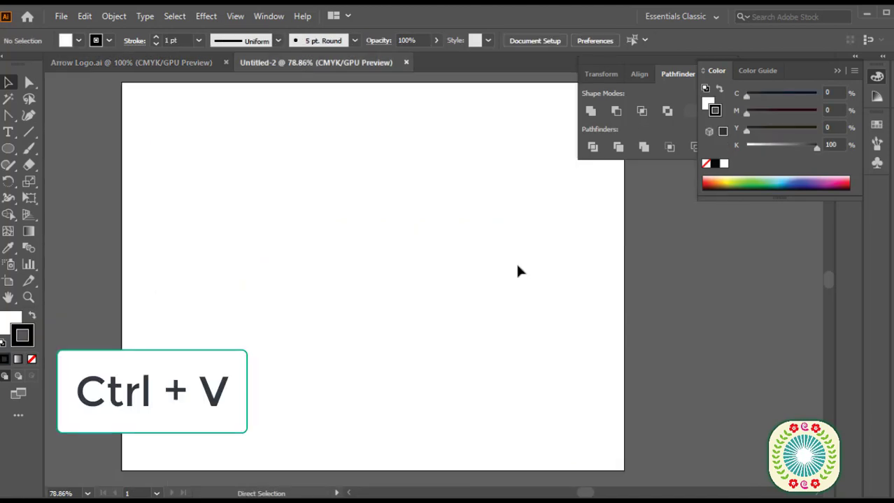
key("ctrl+v")
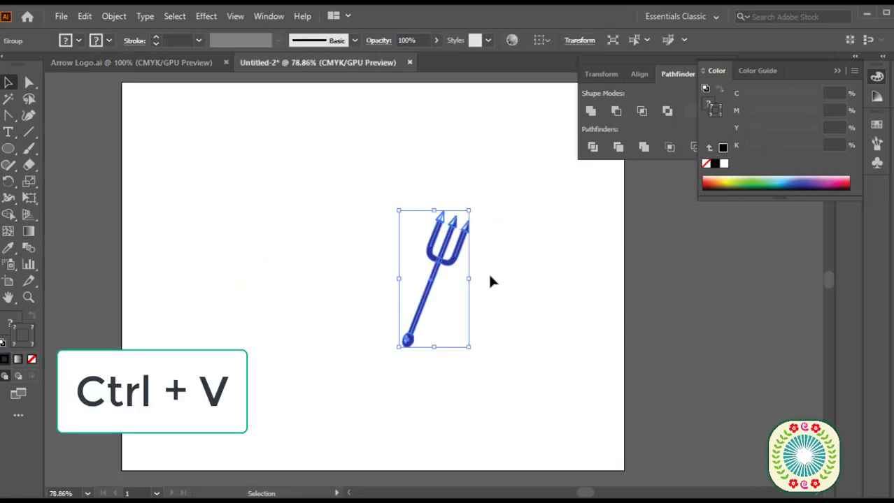
Step: Enlarge the pasted trident, rotate it upright and move it up and right
left_click_drag(469, 210, 487, 175)
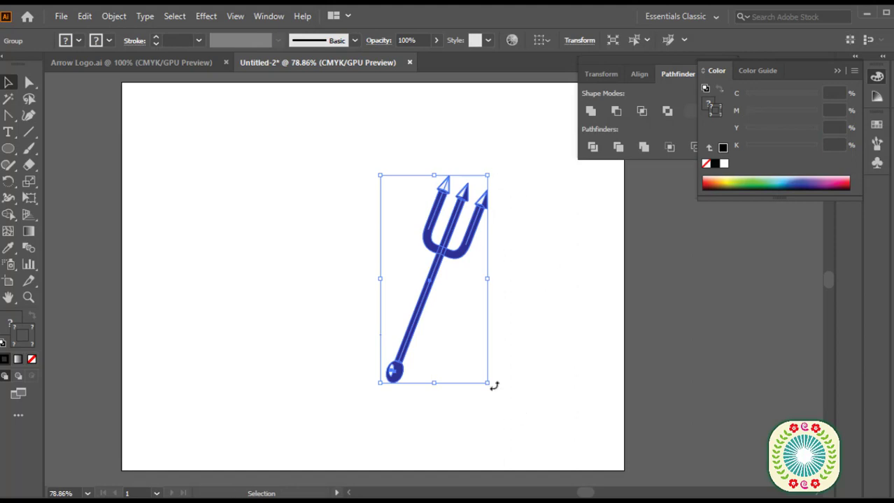
left_click_drag(494, 386, 480, 321)
left_click_drag(434, 301, 504, 263)
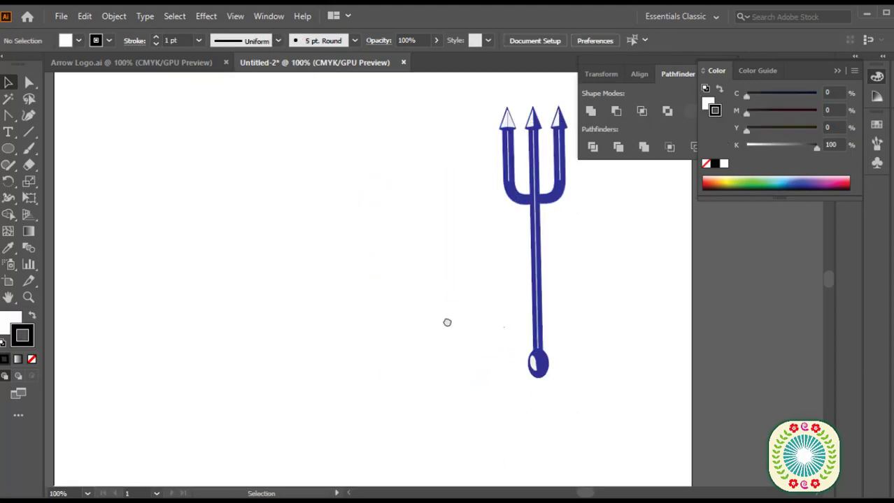
Step: Add a 48 pt text 'U' on the canvas left of the trident
left_click(9, 134)
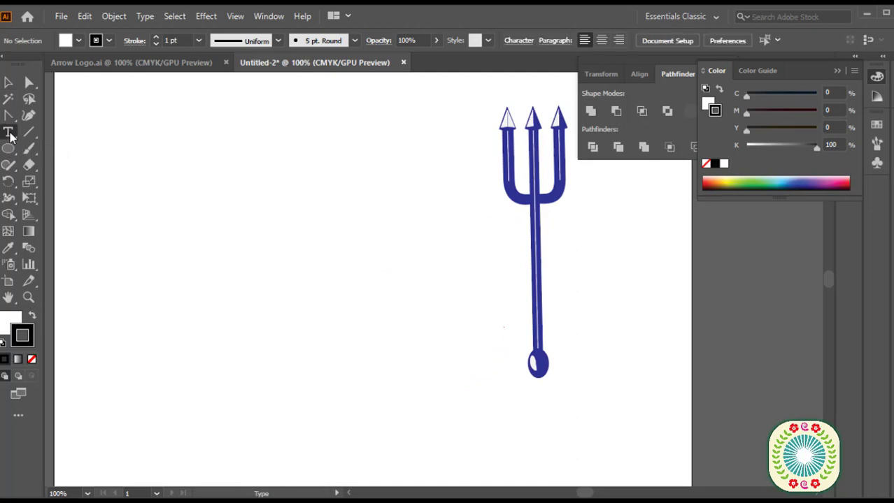
left_click(165, 213)
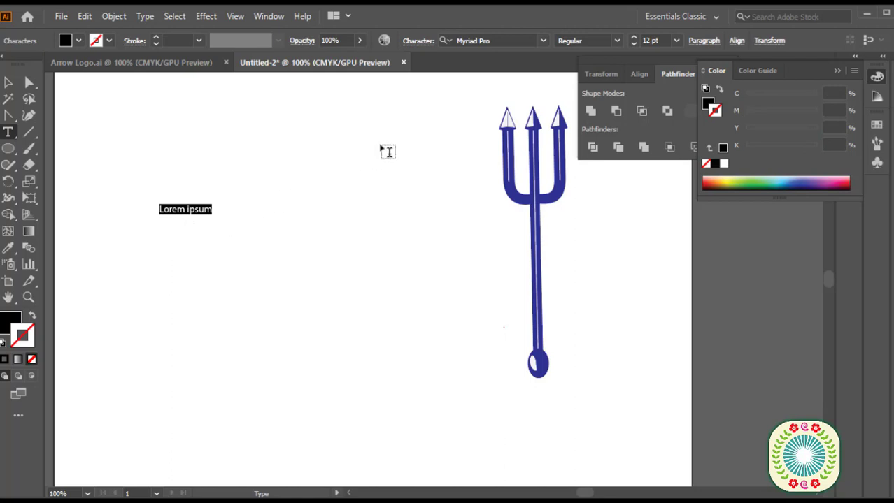
left_click(634, 37)
left_click(635, 36)
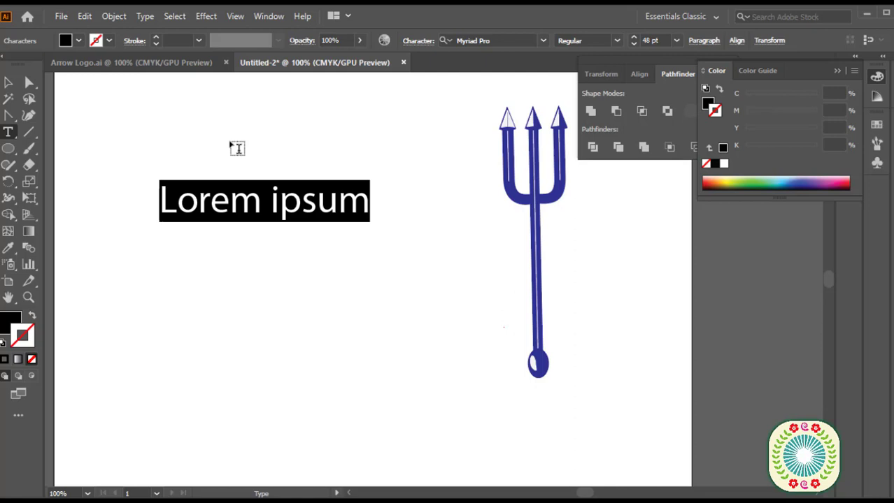
type("U")
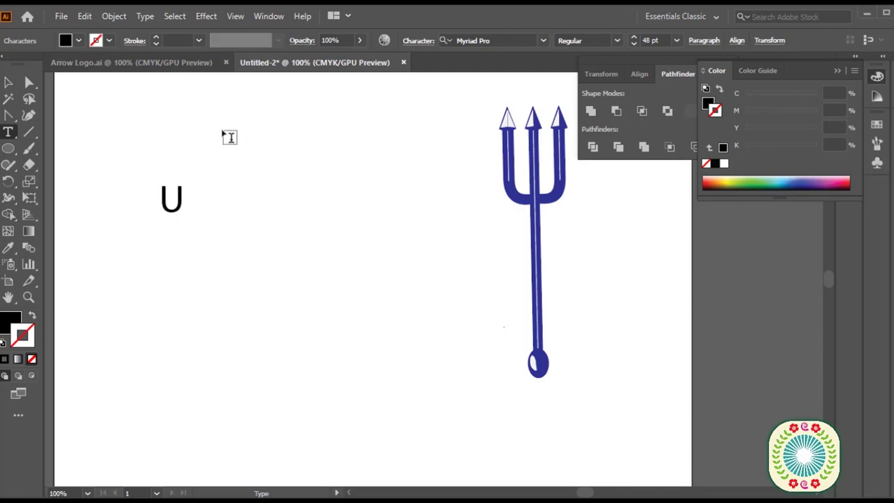
key("Escape")
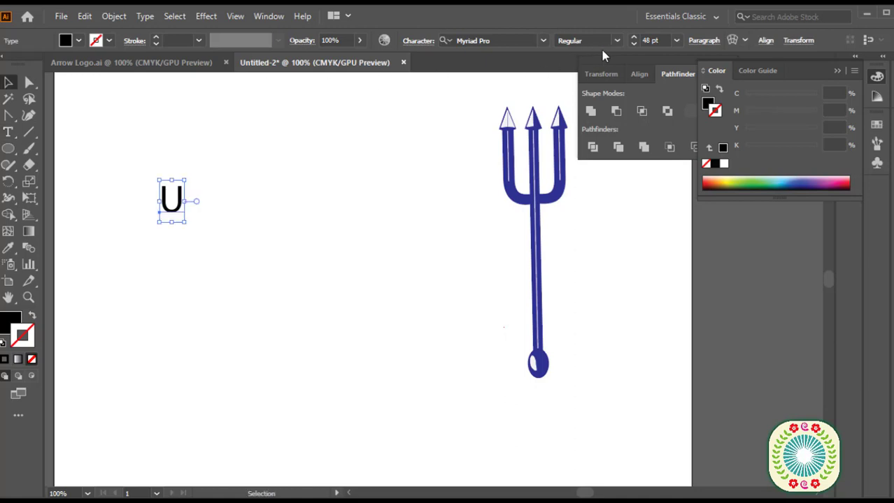
Step: Enlarge the U's font size to 164 pt
left_click(634, 37)
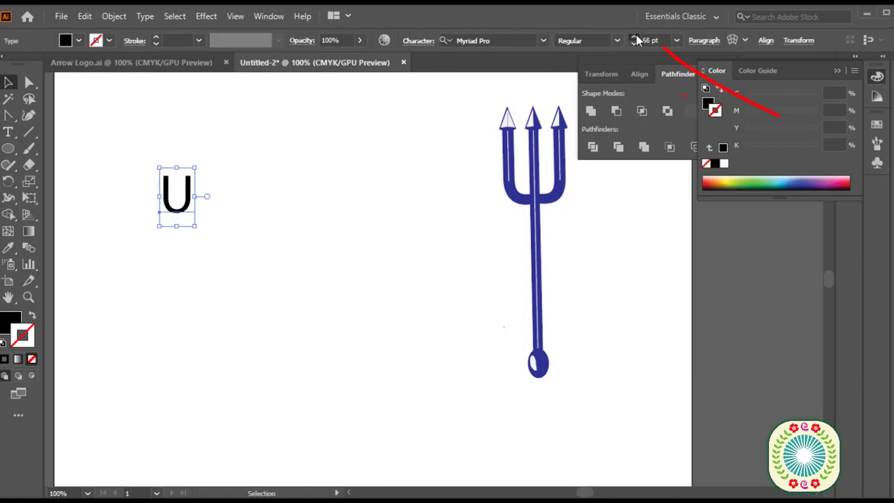
left_click(635, 38)
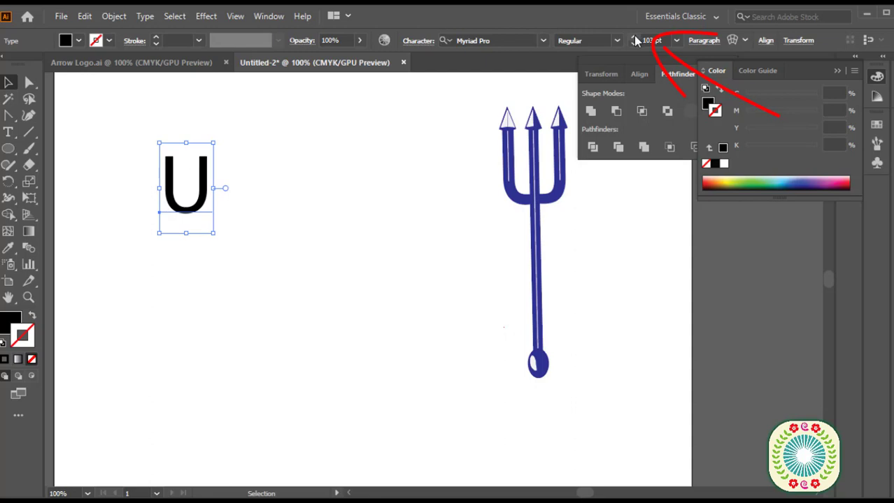
left_click(635, 38)
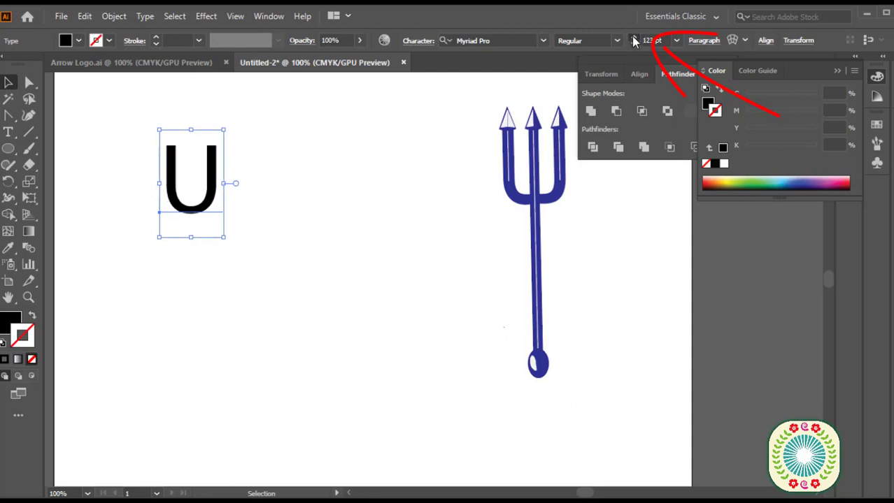
left_click(634, 40)
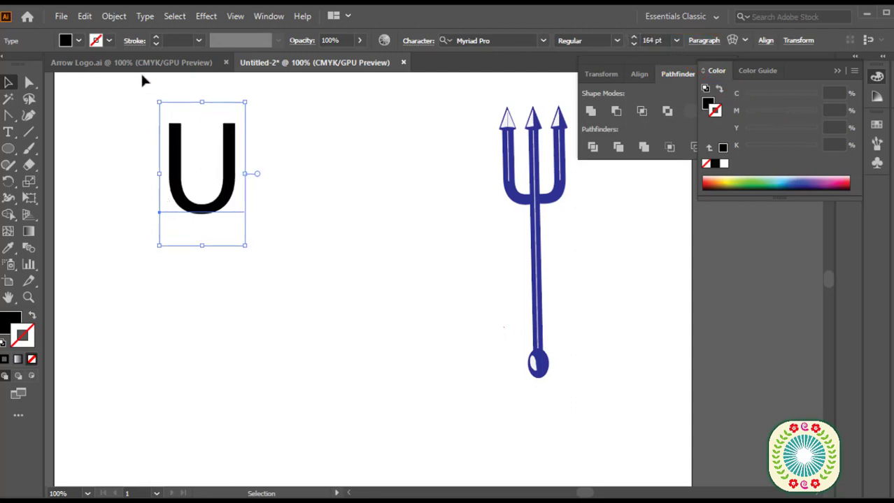
Step: Expand the U text into outlines and fill it with the trident's dark blue
left_click(114, 16)
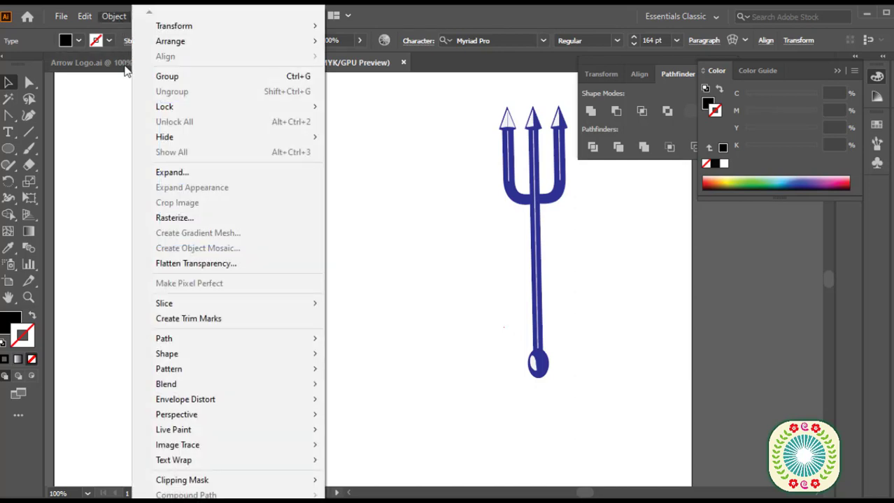
left_click(171, 173)
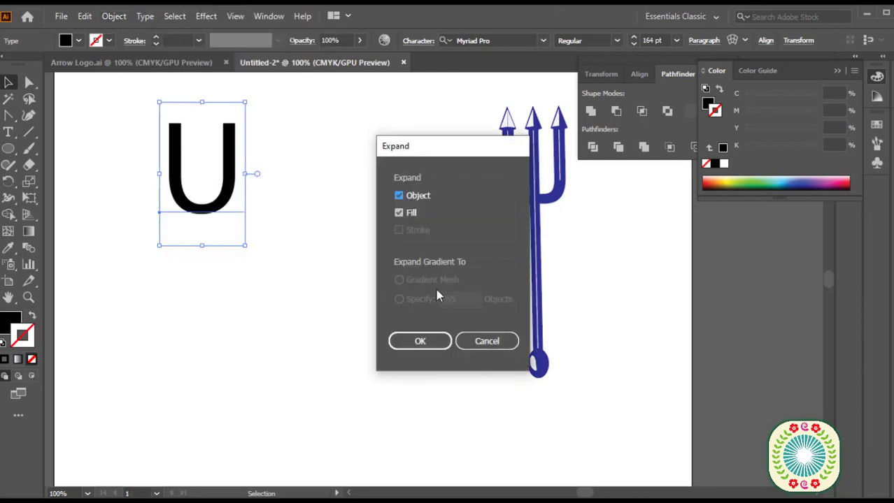
left_click(423, 342)
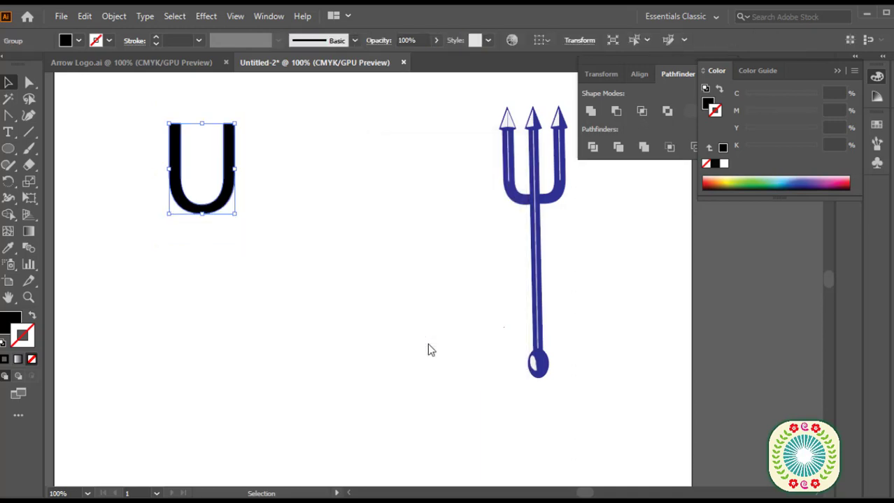
left_click(215, 306)
left_click(198, 215)
left_click(79, 40)
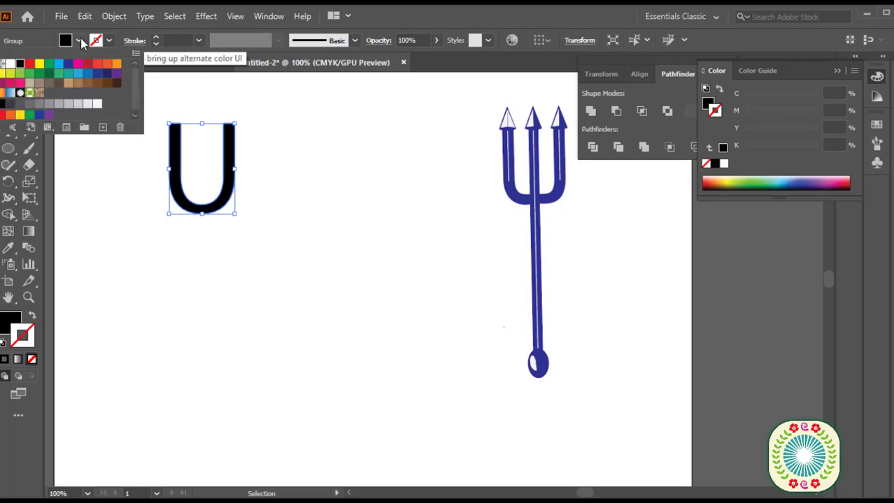
left_click(97, 74)
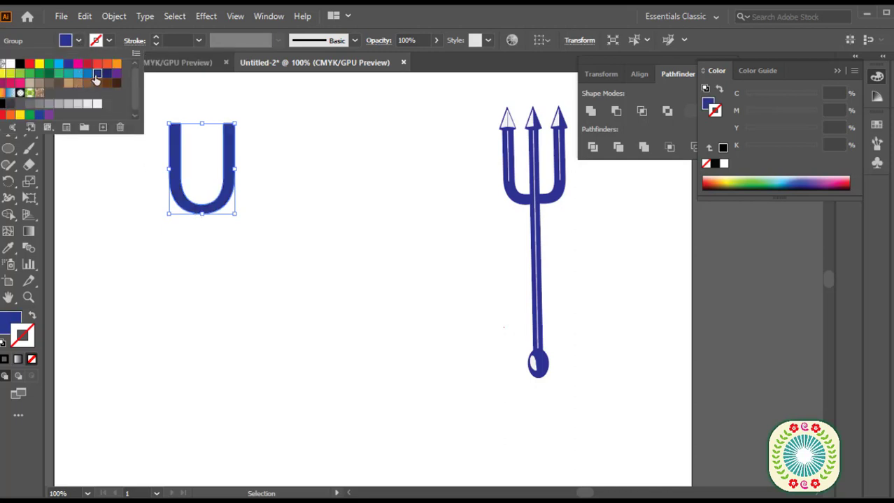
left_click(29, 82)
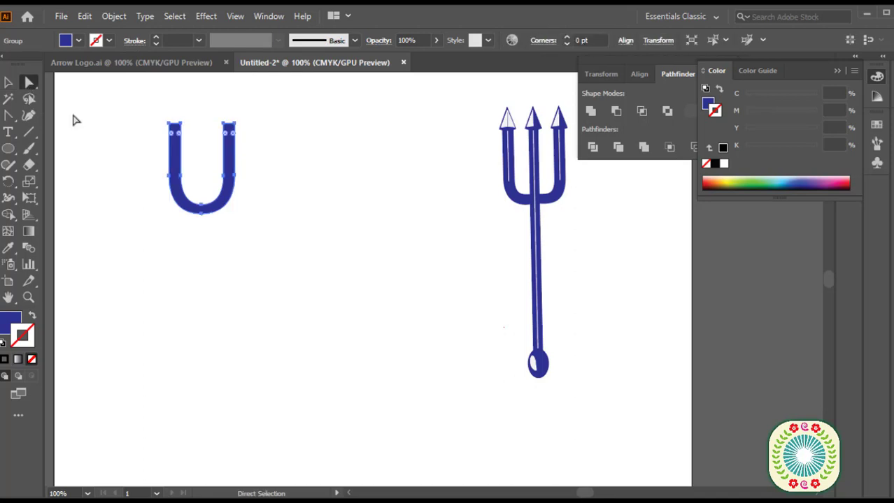
Step: Raise the U's bottom anchor to flatten its curve, then move it toward the artboard centre
left_click(203, 214)
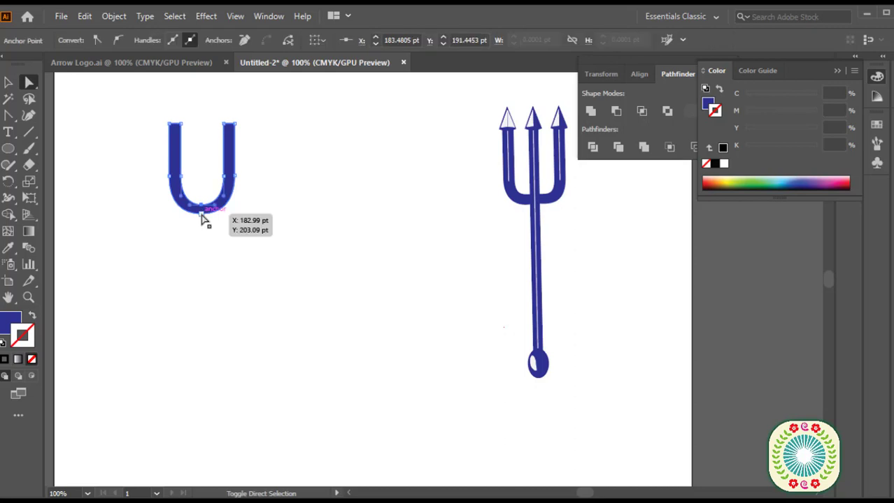
left_click(203, 219)
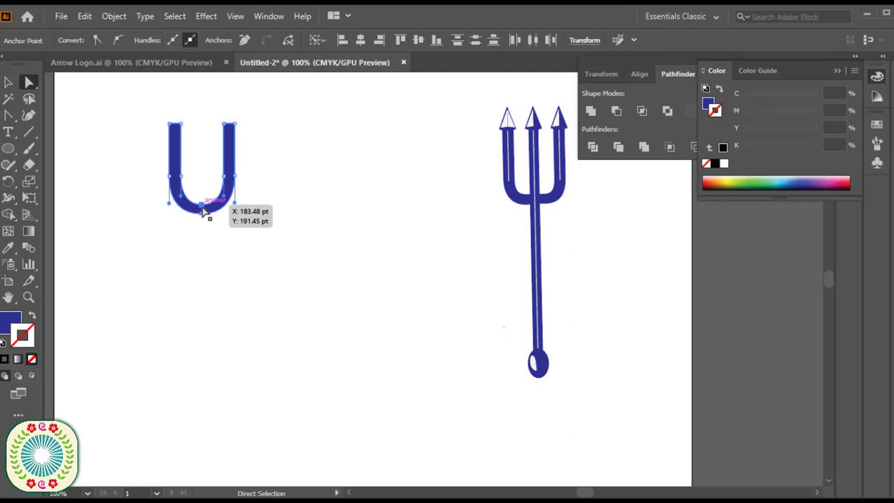
left_click_drag(202, 208, 211, 206)
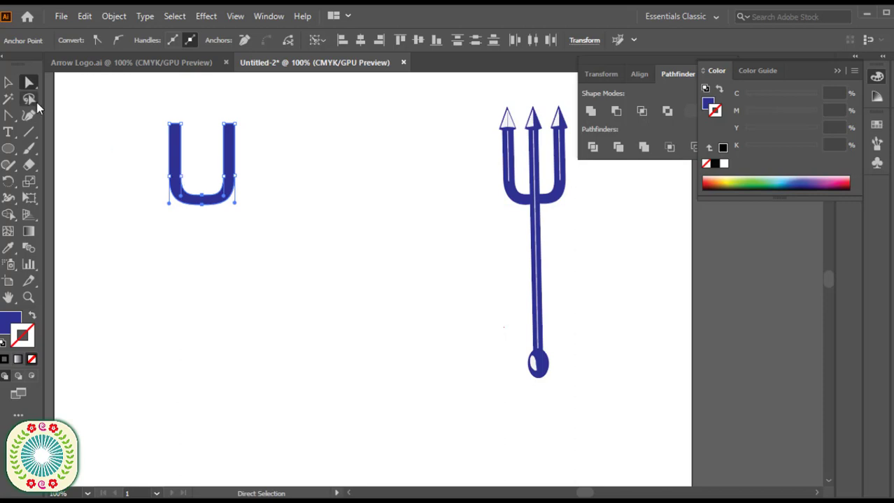
left_click(7, 82)
left_click(93, 108)
mouse_move(135, 110)
left_mouse_down()
mouse_move(259, 207)
mouse_move(253, 237)
mouse_move(363, 257)
left_mouse_up()
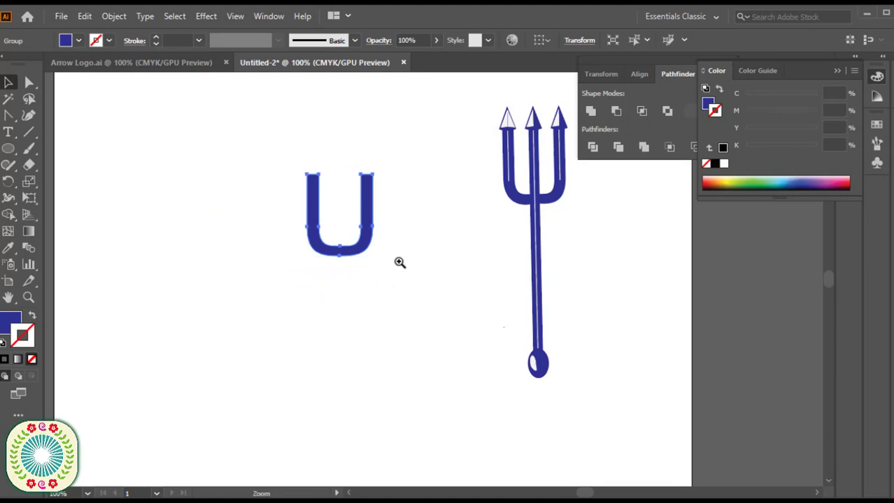
key("ctrl+=")
scroll(303, 270, "right", 3)
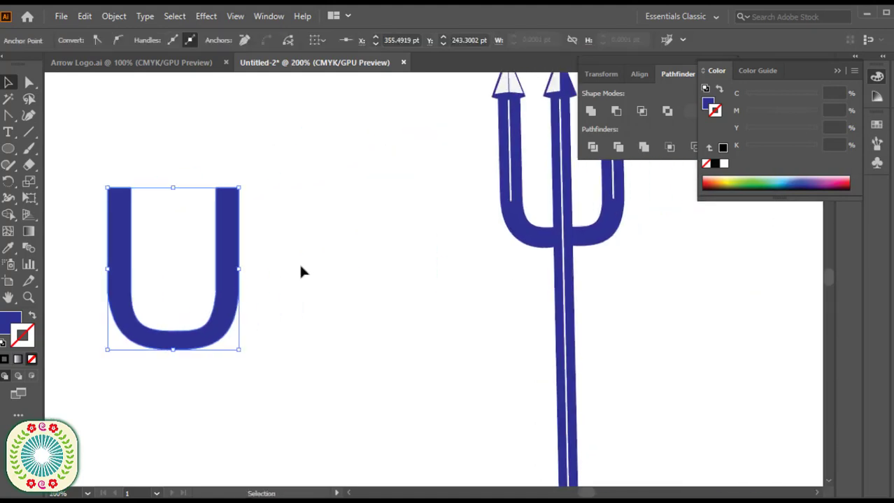
Step: Draw a thin rectangle shaft down from the U's centre
left_click(11, 149)
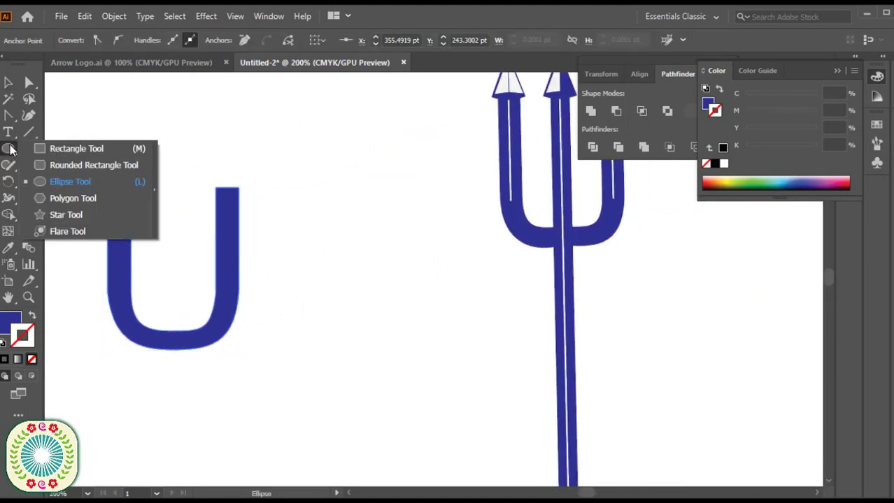
left_click(56, 148)
left_click_drag(169, 188, 183, 485)
scroll(189, 335, "up", 3)
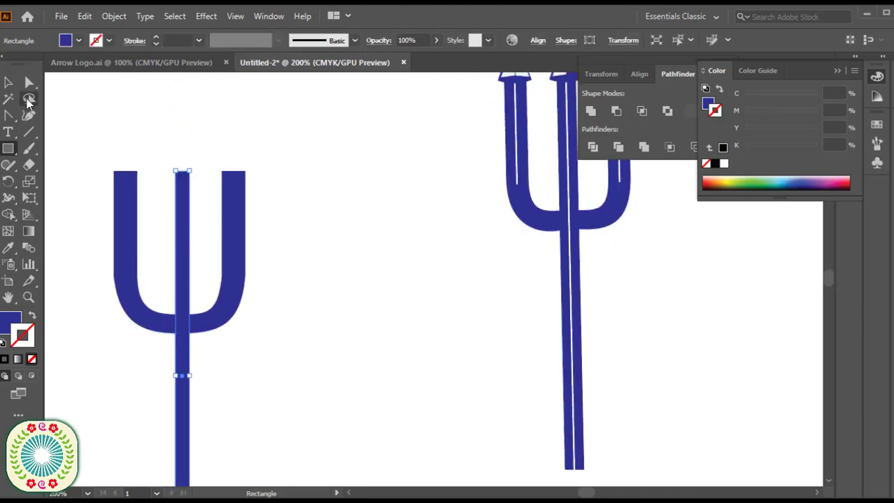
Step: Widen the shaft bar with Free Transform
left_click(8, 82)
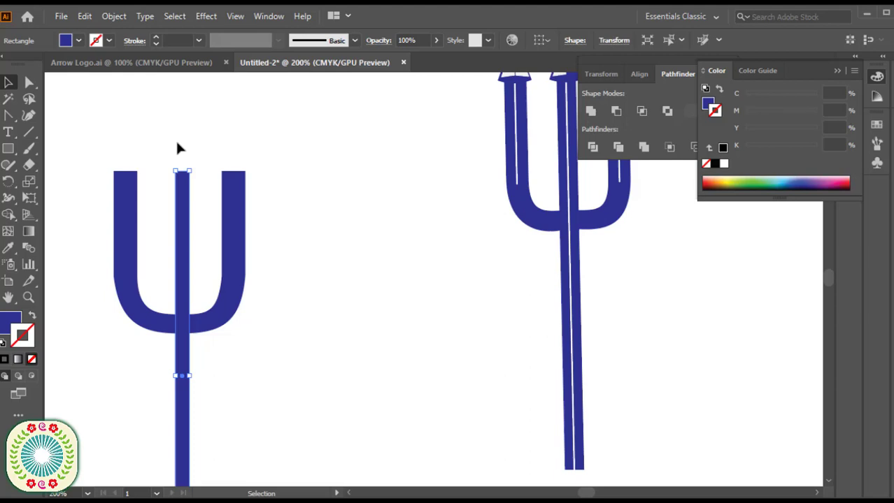
key("ctrl+minus")
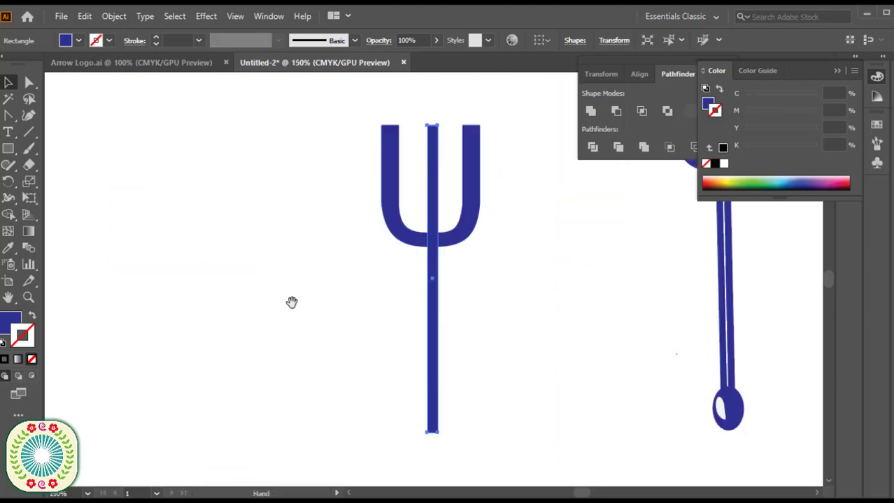
left_click_drag(290, 300, 155, 277)
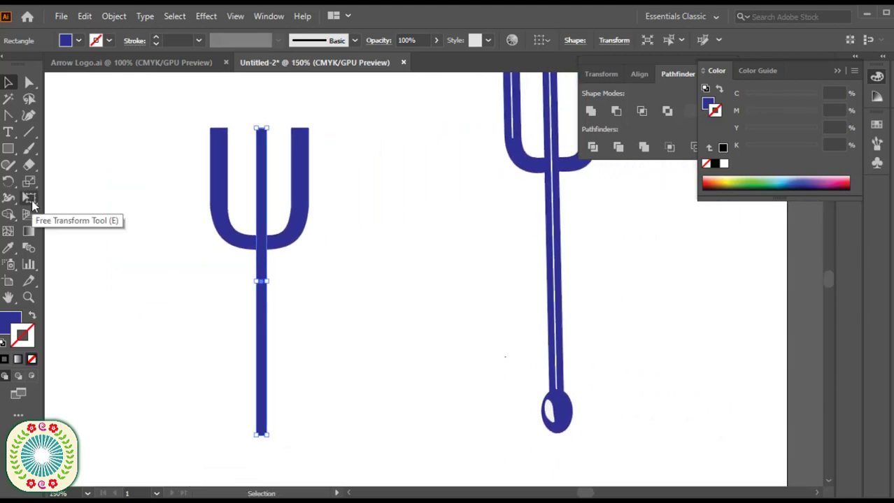
left_click(29, 199)
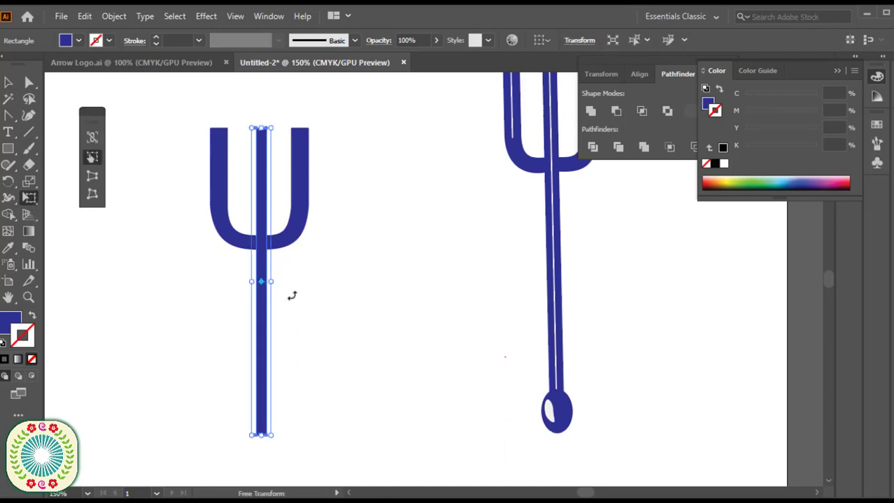
left_click_drag(273, 283, 247, 283)
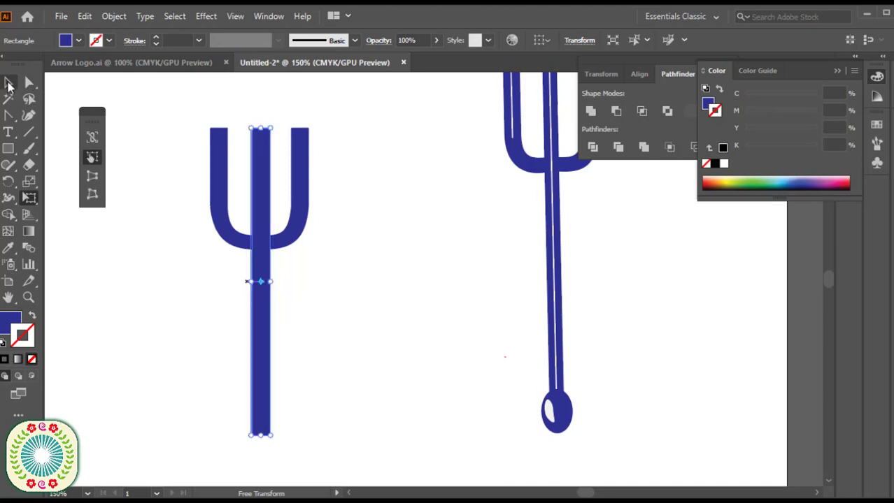
left_click(8, 81)
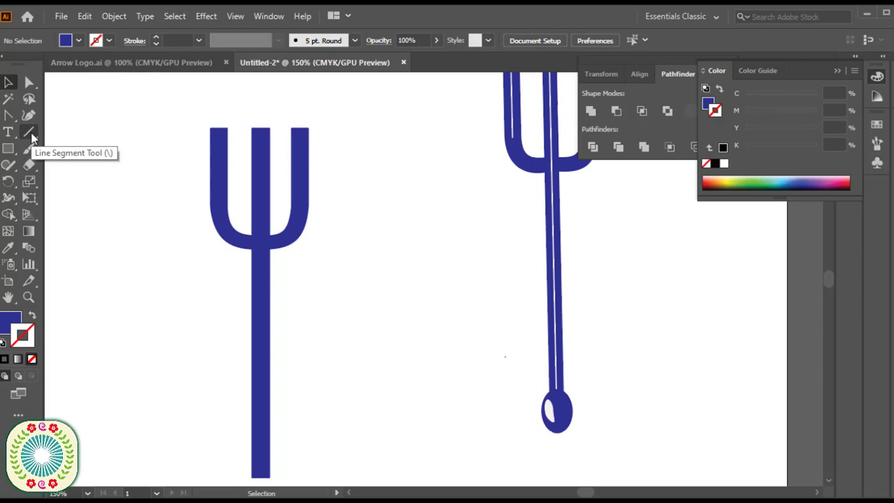
Step: Draw a white 1.5 pt line down the left prong as a highlight
left_click(31, 133)
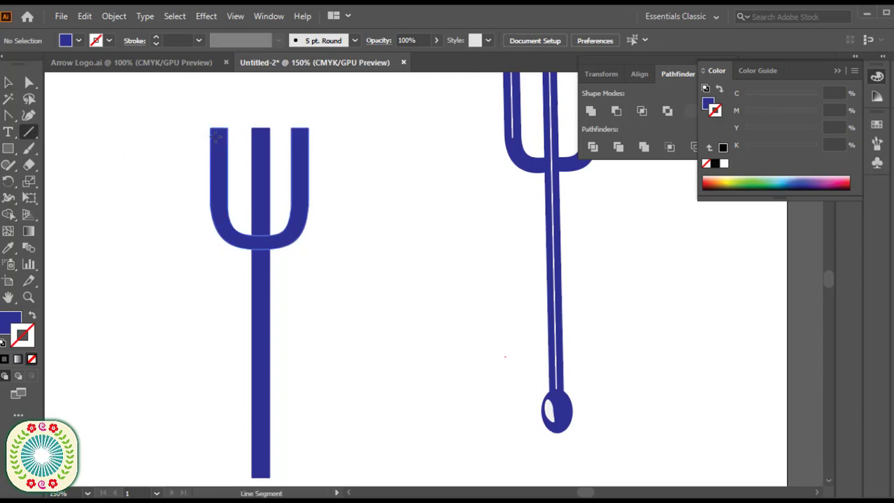
left_click_drag(219, 128, 218, 214)
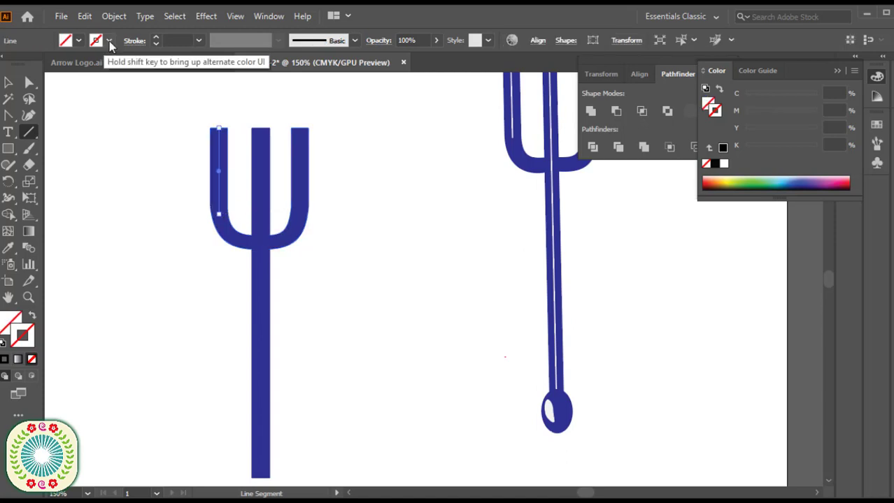
left_click(109, 41)
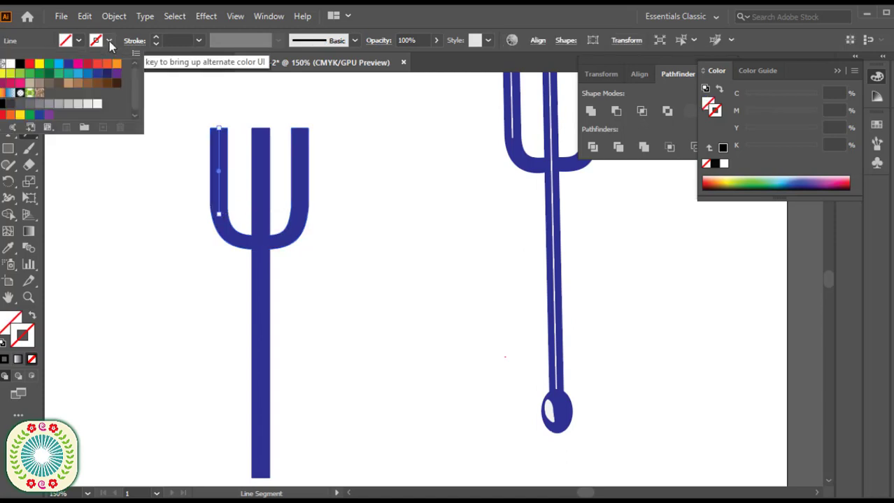
left_click(8, 66)
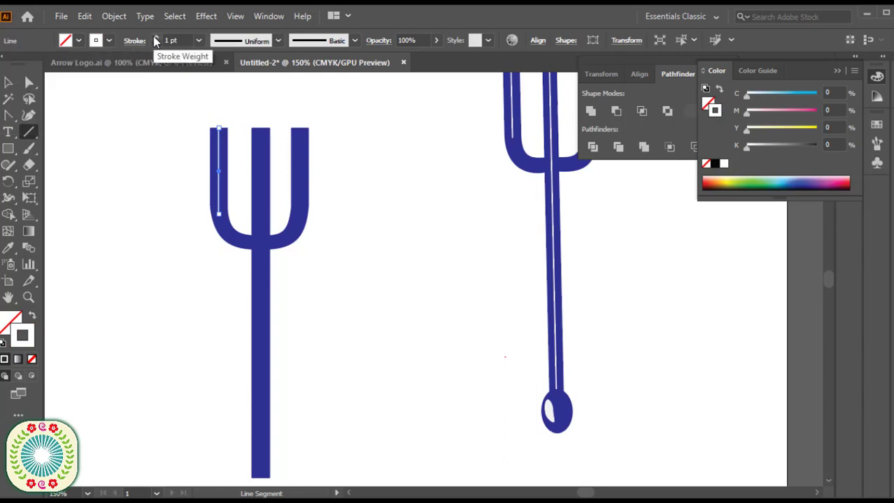
left_click(156, 38)
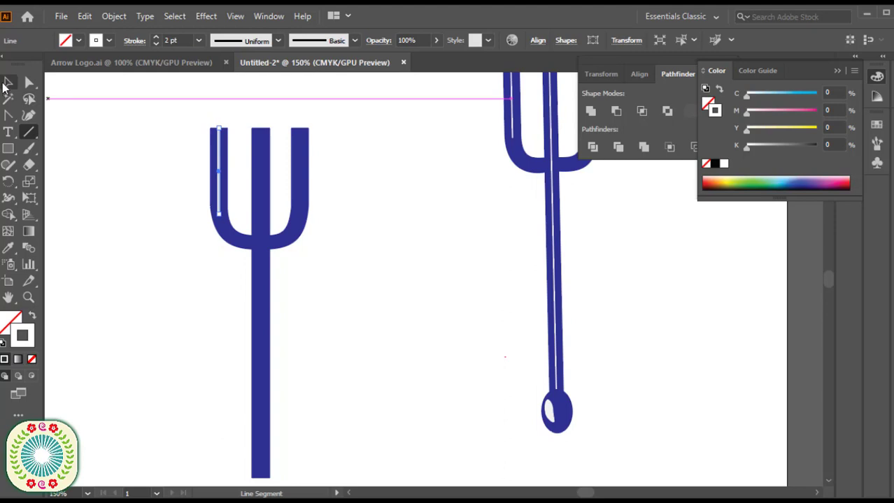
left_click(8, 82)
left_click(131, 112)
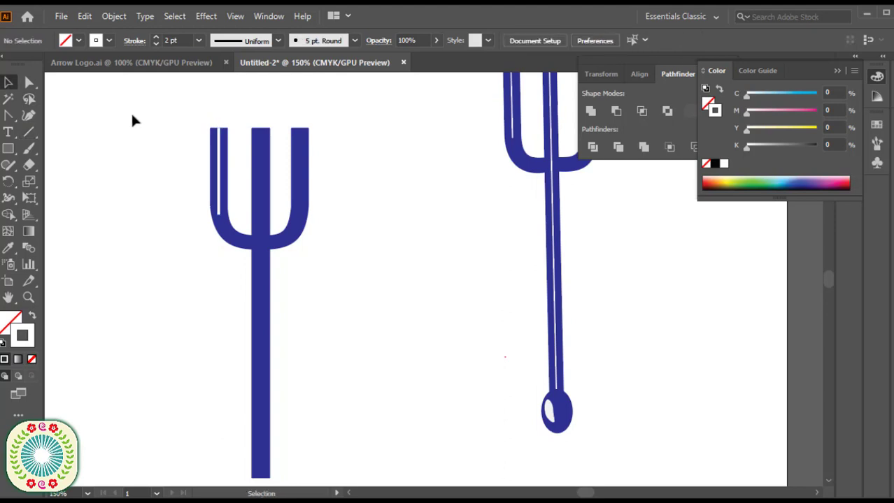
left_click(223, 186)
left_click(172, 40)
type("1.5")
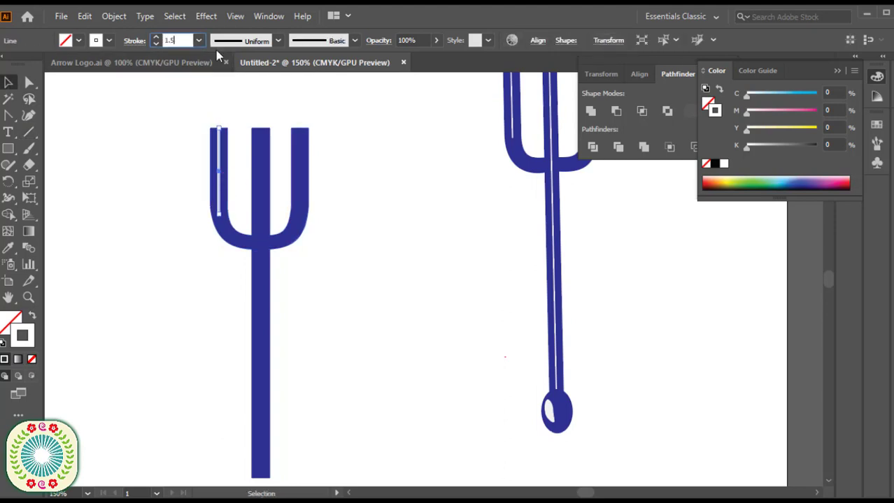
key("Return")
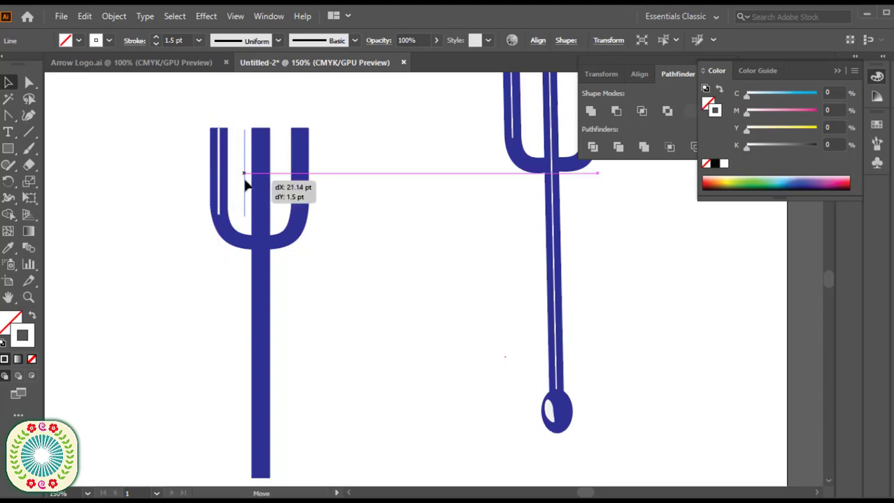
Step: Duplicate the highlight line onto the middle and right prongs
left_click_drag(235, 184, 261, 186)
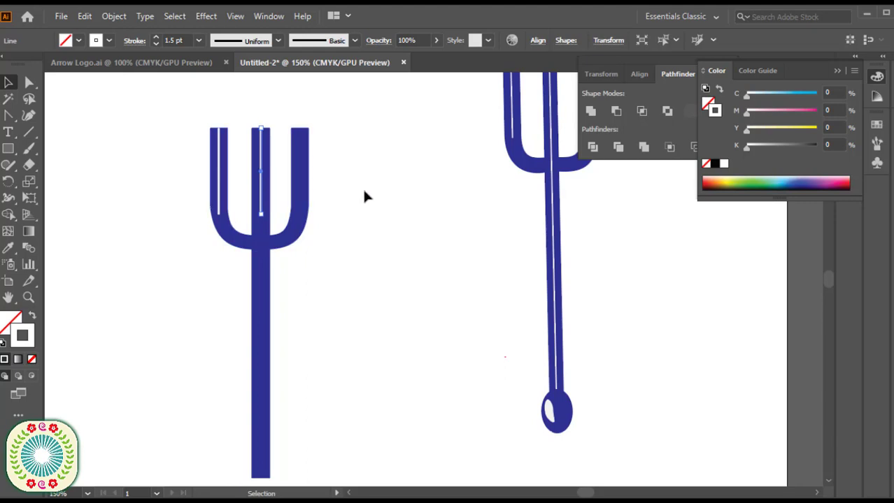
key("ctrl+d")
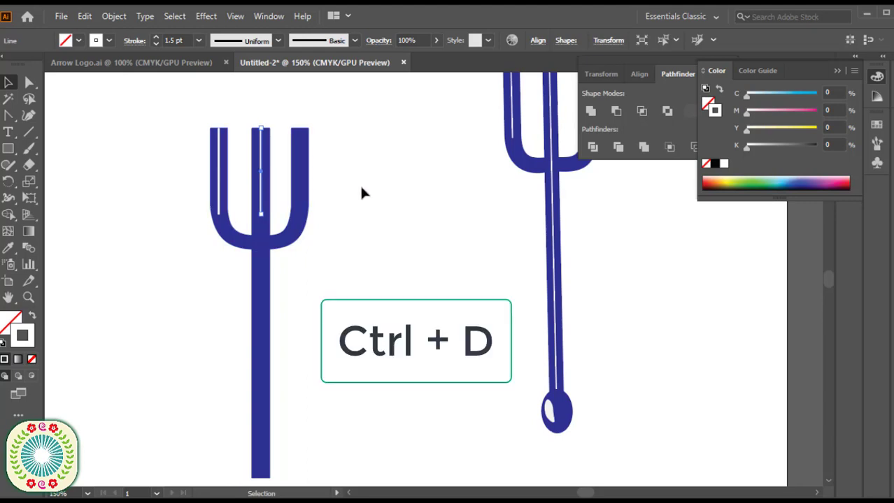
key("ctrl+d")
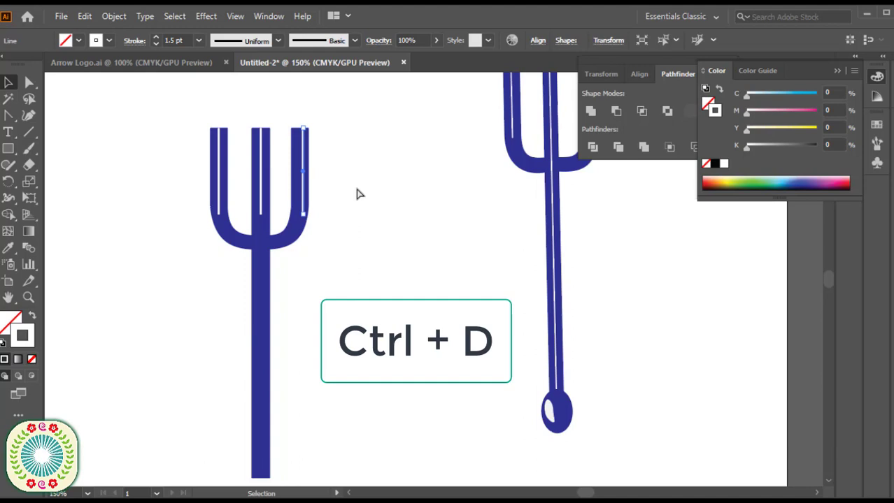
left_click(69, 109)
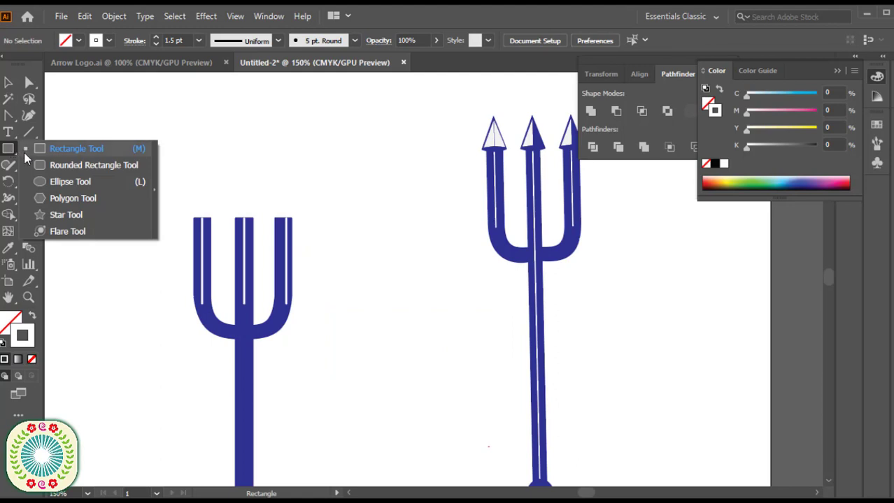
Step: Create a 3-point star triangle, rotate it to point upward and narrow it
left_click(44, 214)
left_click(154, 156)
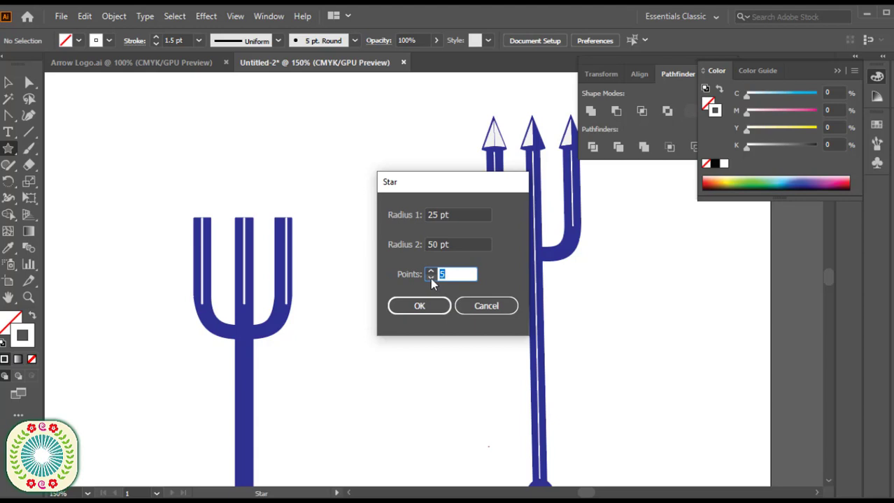
type("3")
left_click(420, 305)
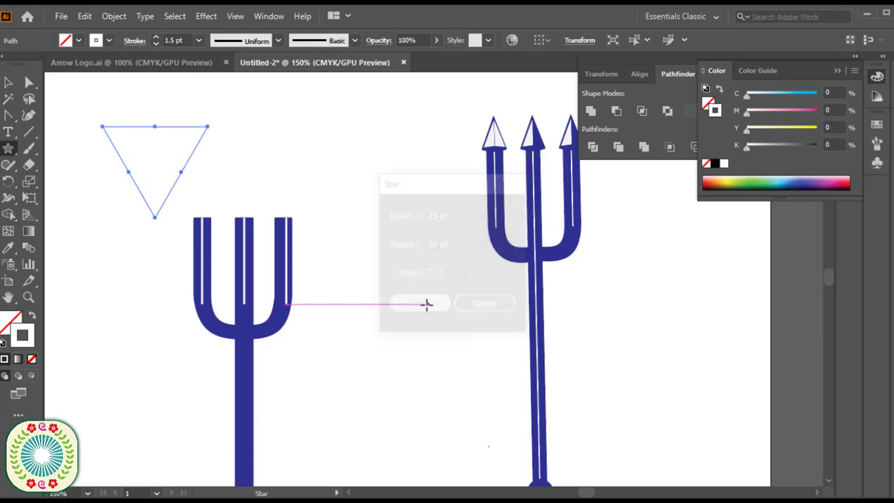
key("v")
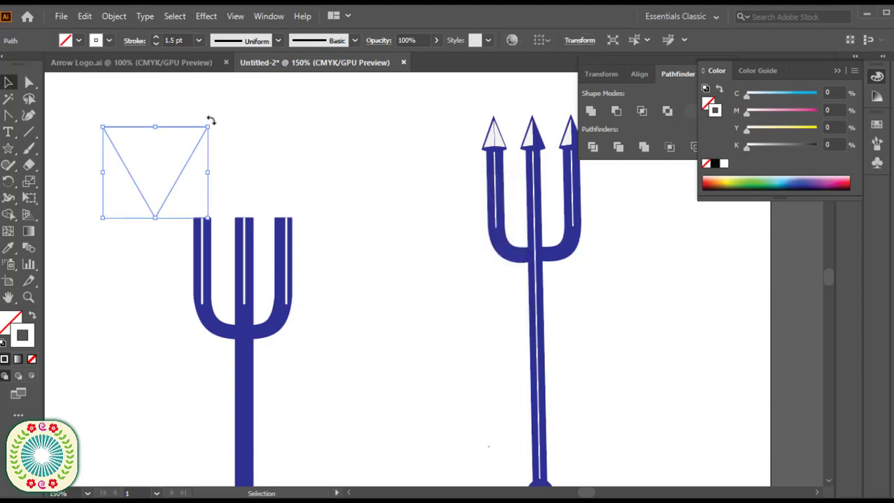
left_click_drag(211, 122, 121, 203)
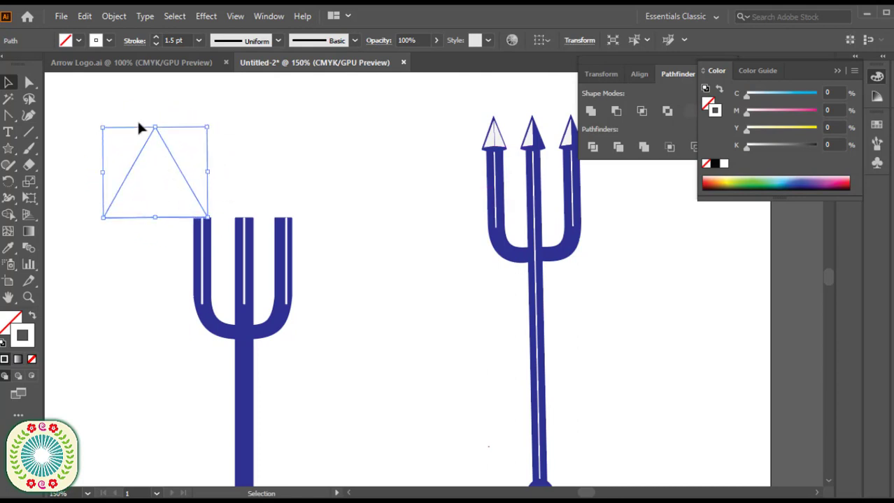
left_click_drag(207, 172, 172, 175)
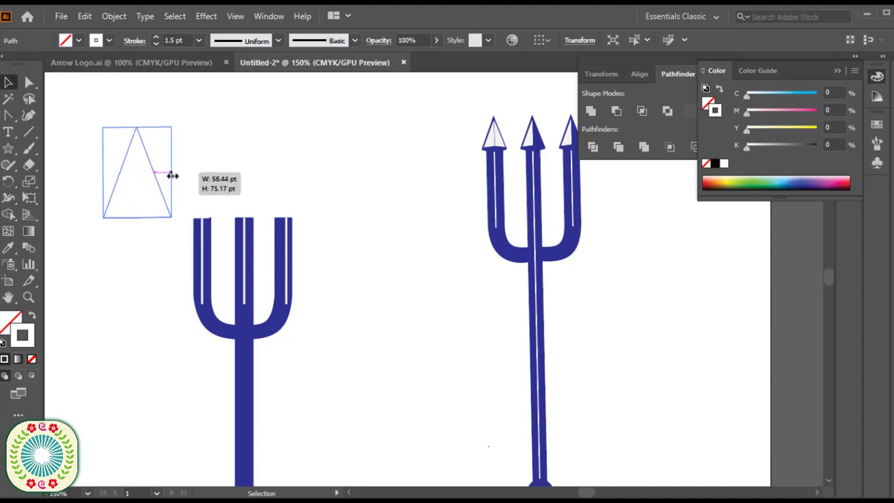
Step: Fill the triangle with the fork's blue and place it atop the left prong
left_click(9, 248)
left_click(223, 316)
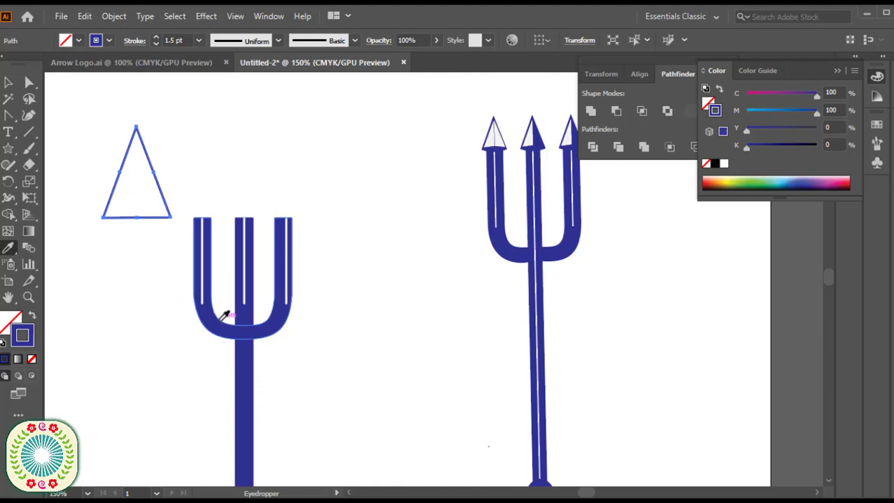
key("shift+x")
left_click(7, 83)
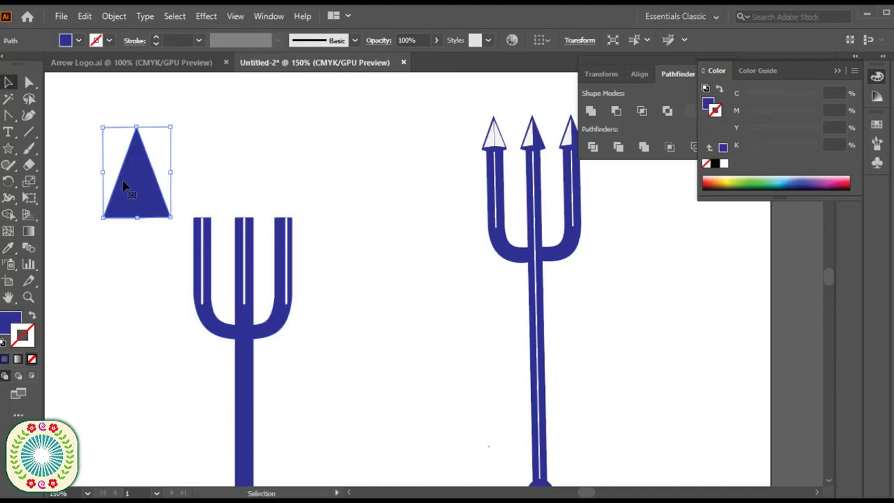
mouse_move(124, 185)
left_mouse_down()
mouse_move(185, 190)
mouse_move(236, 177)
mouse_move(203, 187)
mouse_move(212, 206)
left_mouse_up()
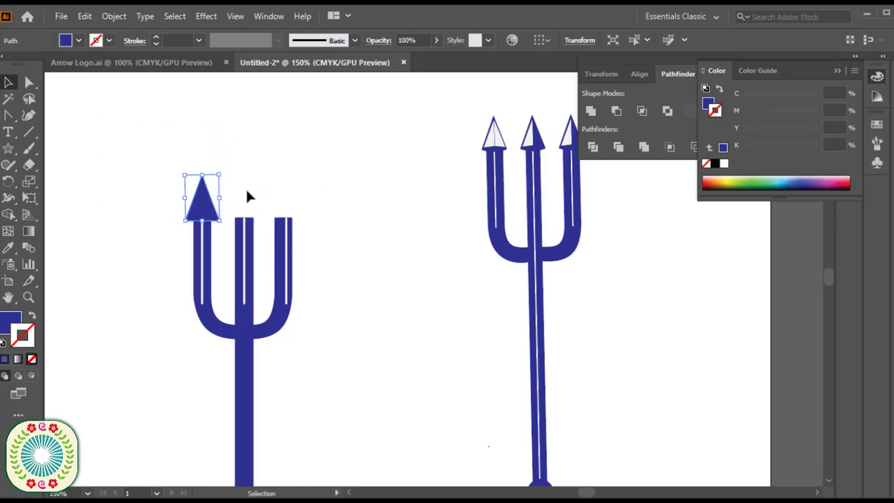
Step: Narrow the arrowhead triangle further from both its left and right sides
left_click(247, 196)
left_click(203, 201)
key("a")
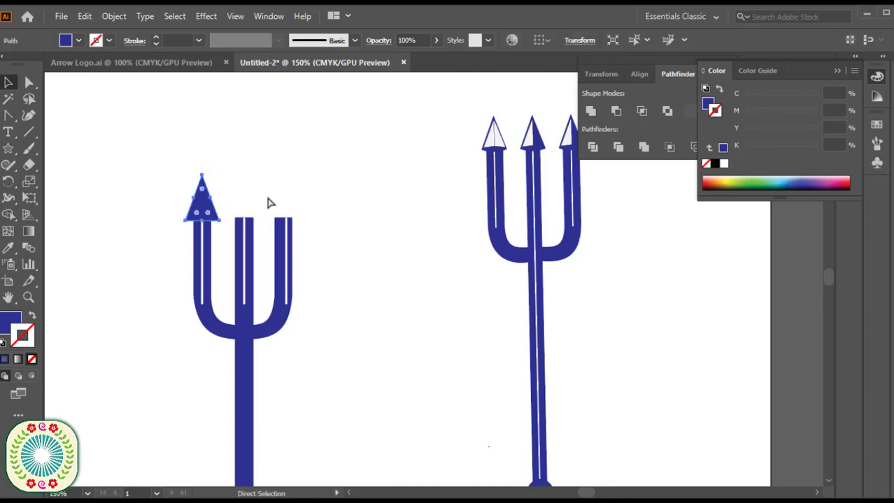
key("z")
left_click(251, 216)
key("v")
mouse_move(330, 172)
left_mouse_down()
mouse_move(321, 180)
mouse_move(317, 171)
left_mouse_up()
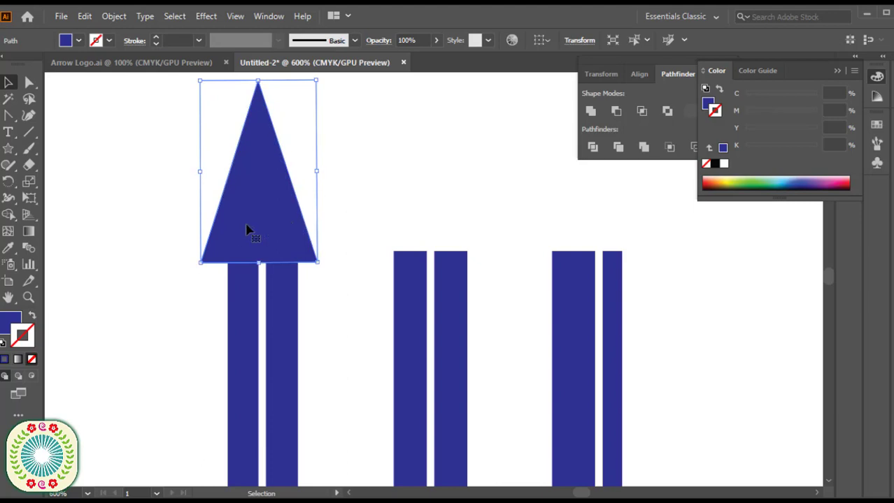
left_click_drag(200, 171, 207, 170)
Step: Adjust the anchor point at the arrowhead's base with the Anchor Point tool
key("ctrl+minus")
left_click_drag(8, 116, 62, 173)
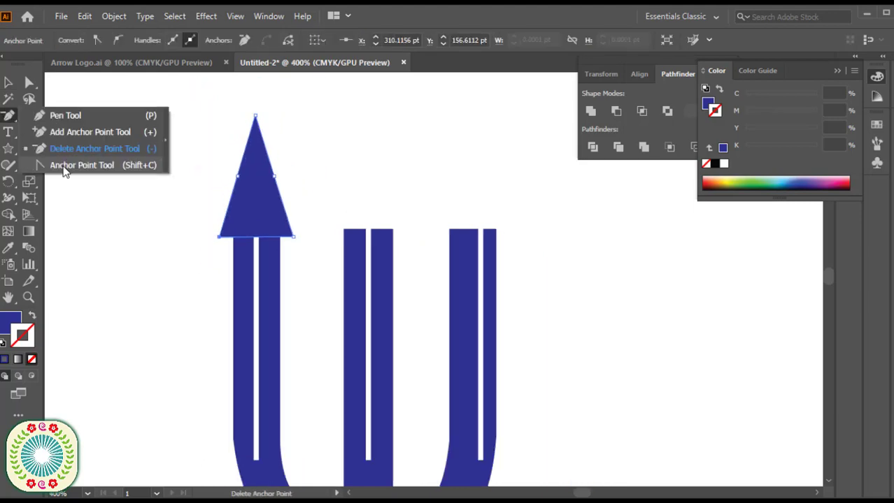
left_click(63, 168)
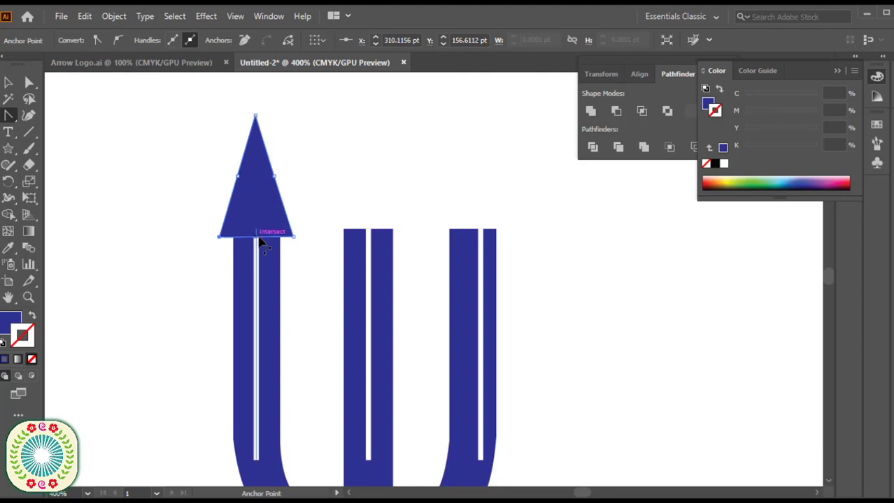
key("ctrl+minus")
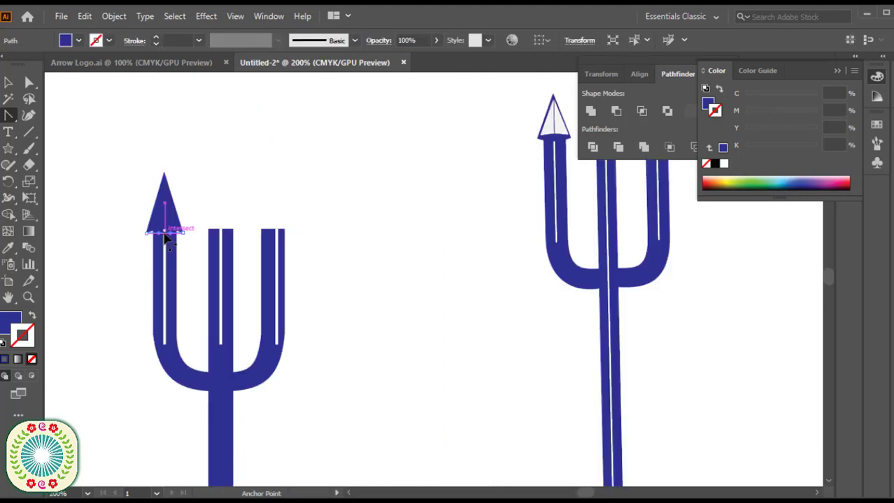
left_click(164, 235)
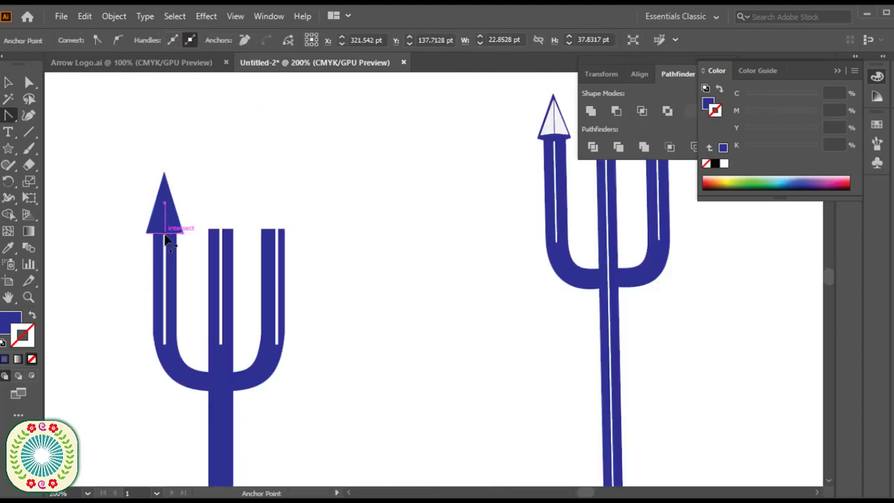
left_click(166, 239)
left_click(165, 238)
Step: Reselect the arrowhead and copy it via Edit > Copy
left_click(6, 83)
left_click(118, 131)
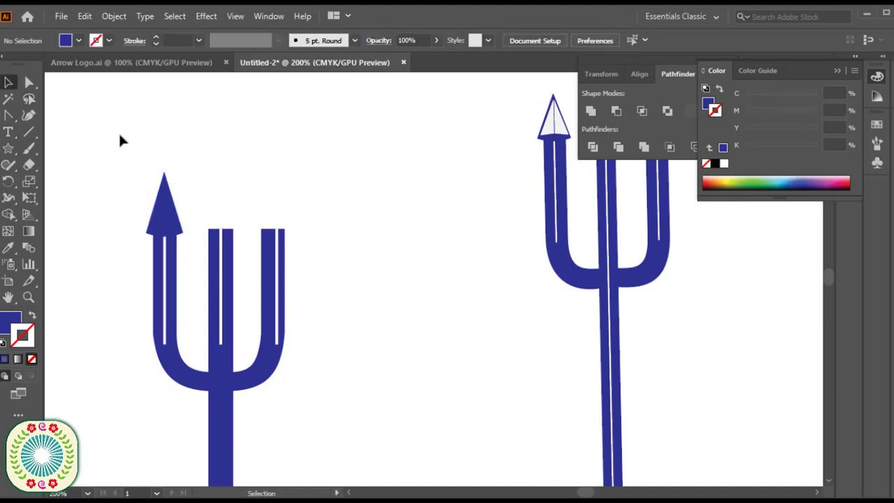
left_click(83, 15)
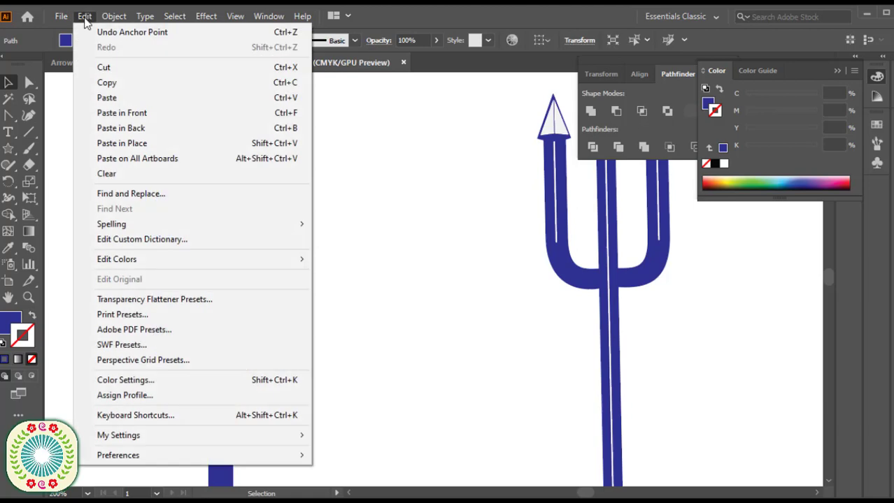
left_click(106, 82)
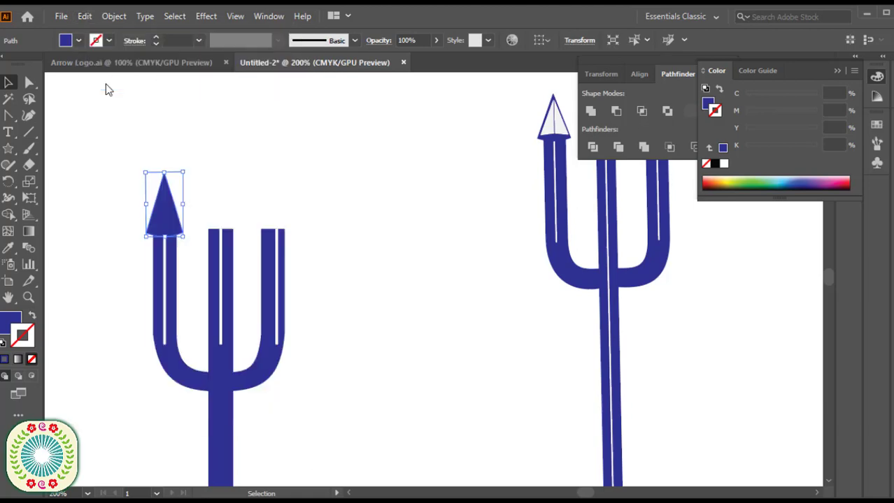
left_click(85, 16)
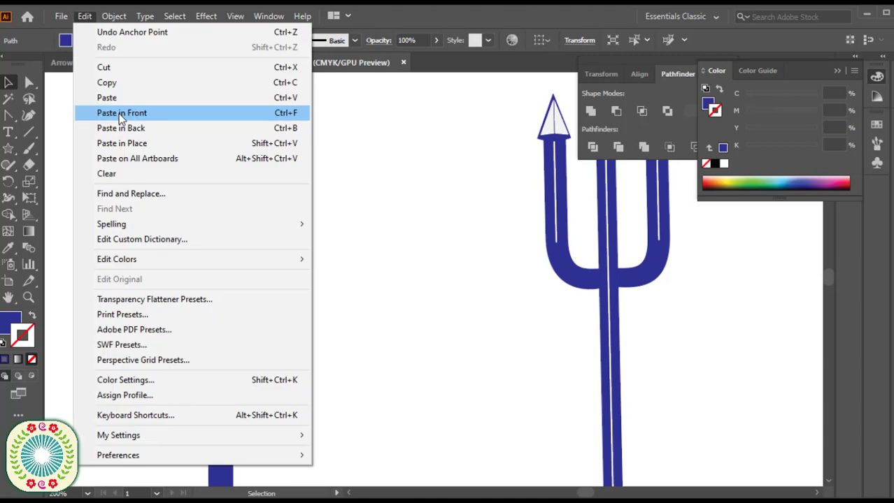
Step: Paste a copy over the arrowhead, fill it C=0 M=0 Y=0 K=5 grey, and shrink it
left_click(119, 113)
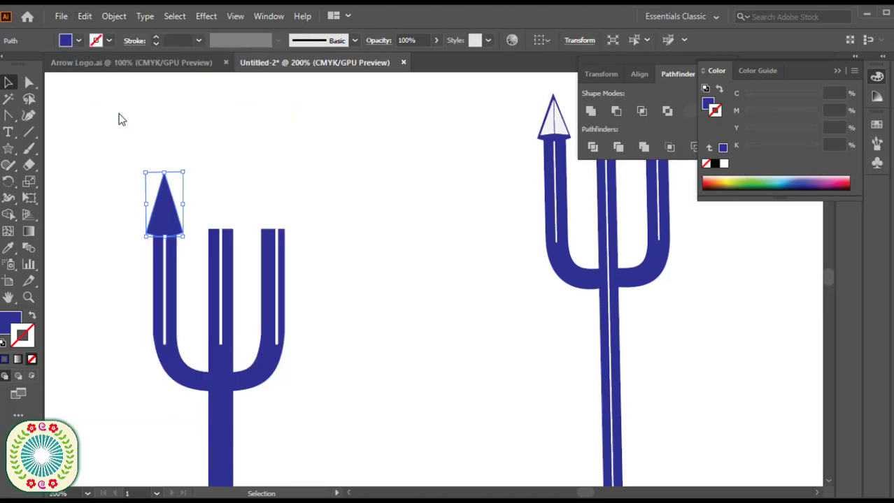
left_click(79, 42)
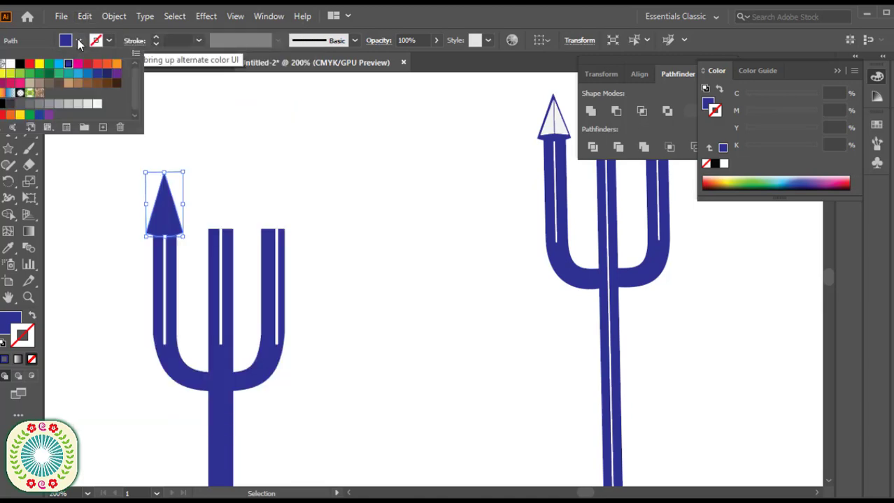
left_click(96, 105)
left_click(196, 206)
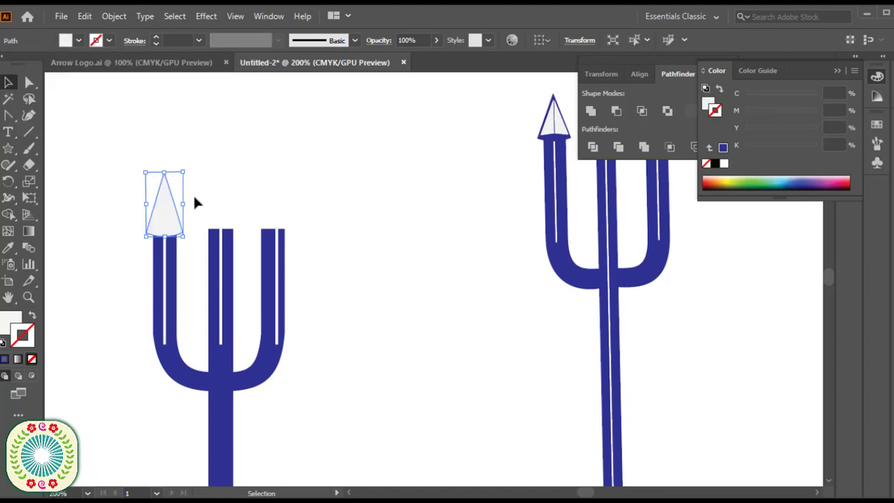
left_click_drag(184, 172, 179, 180)
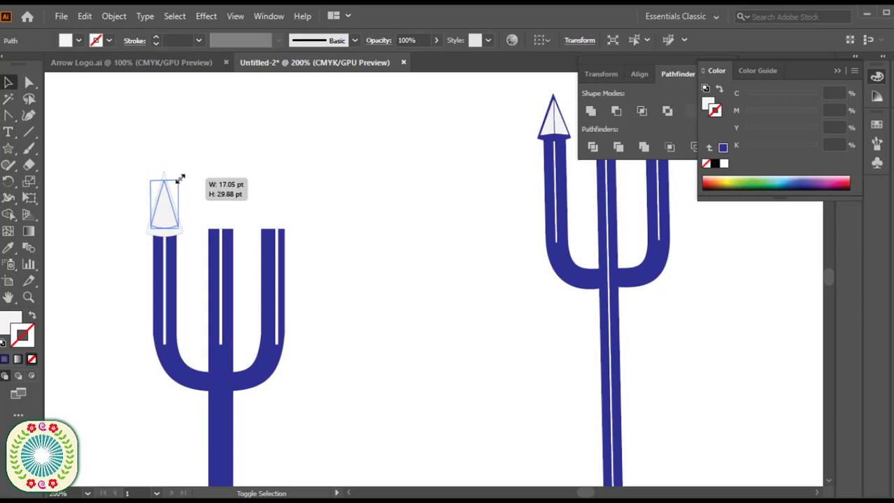
Step: Pull the grey copy's bottom-right corner inward with Direct Selection
key("a")
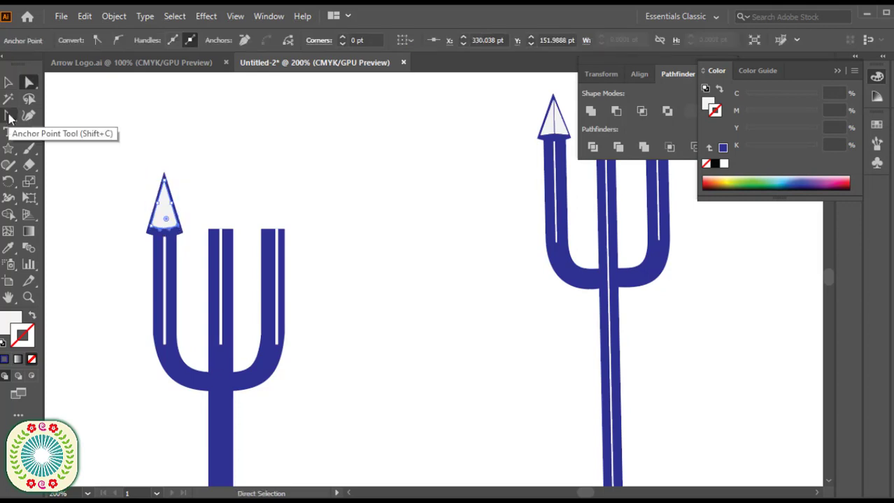
left_click(9, 118)
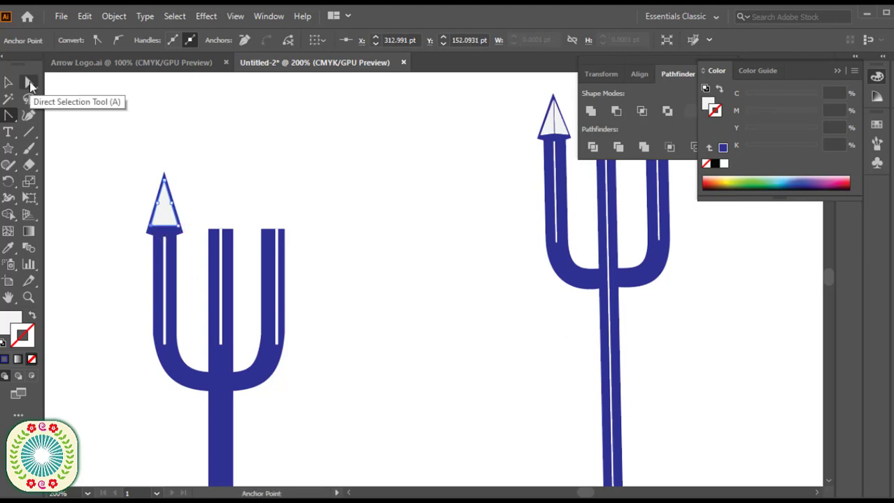
left_click(29, 84)
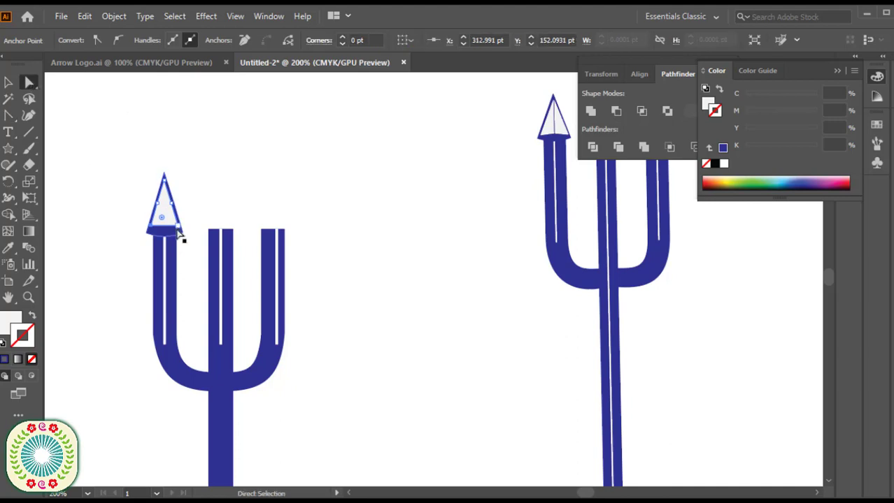
left_click_drag(179, 233, 168, 233)
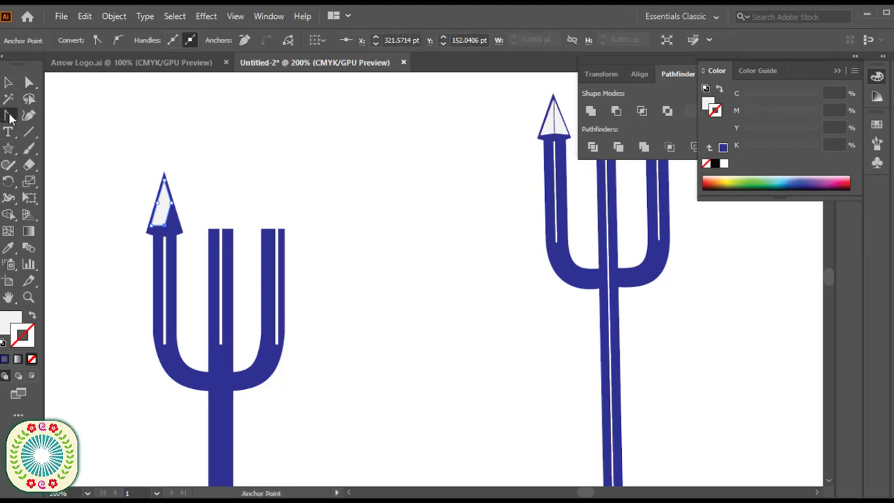
left_click_drag(8, 115, 70, 148)
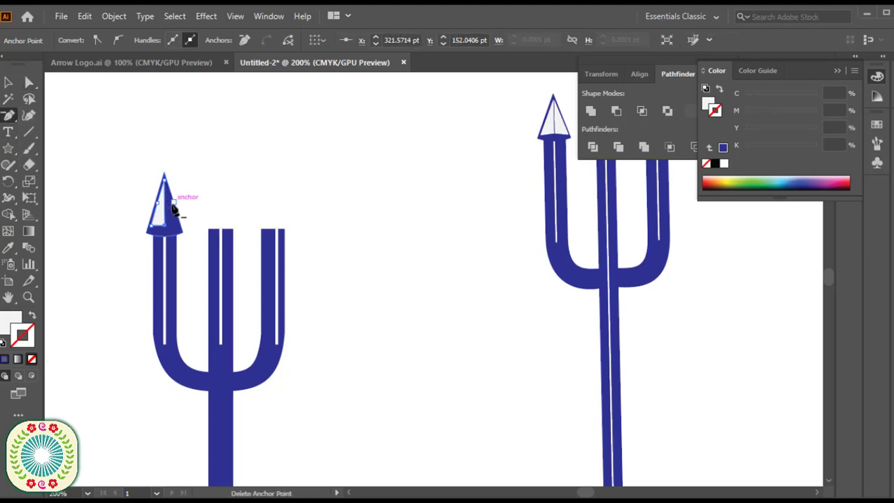
left_click(29, 83)
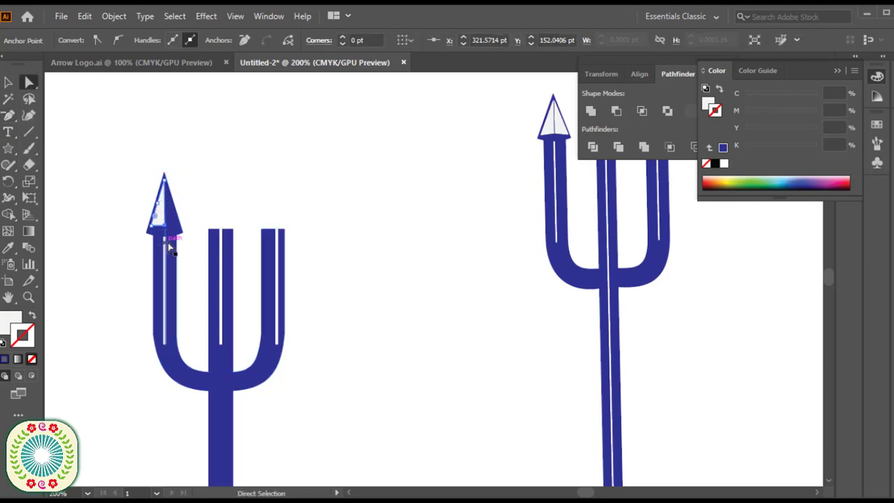
Step: Snap the highlight's corners to the arrowhead edges so it covers the left half
left_click(237, 244)
left_click(305, 244)
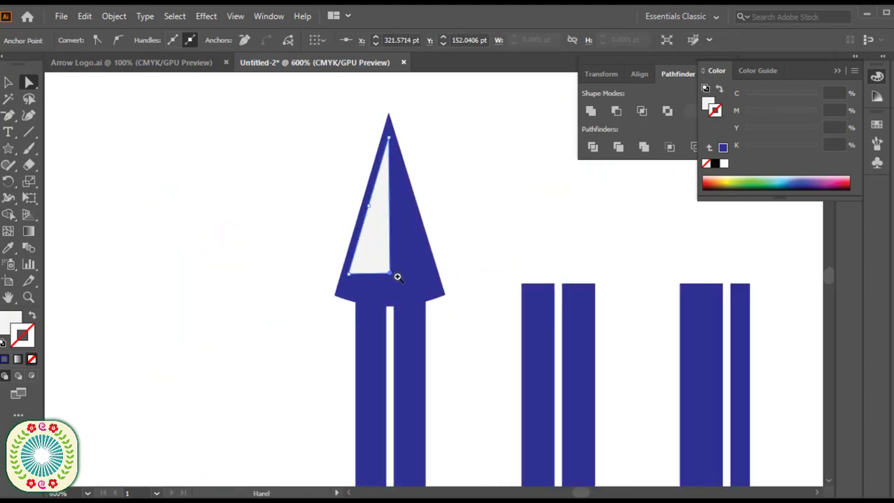
left_click_drag(391, 277, 395, 273)
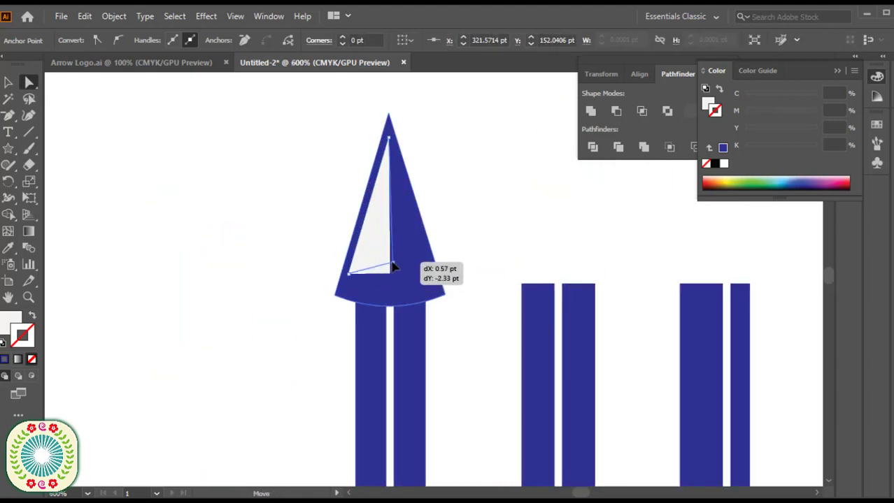
left_click_drag(395, 273, 393, 262)
mouse_move(393, 261)
left_mouse_down()
mouse_move(223, 234)
mouse_move(219, 244)
left_mouse_up()
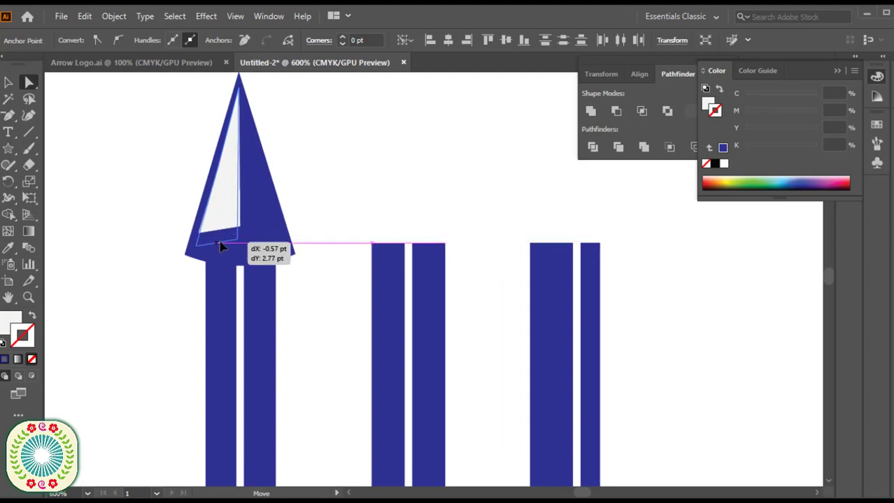
mouse_move(219, 244)
left_mouse_down()
mouse_move(228, 259)
mouse_move(240, 244)
left_mouse_up()
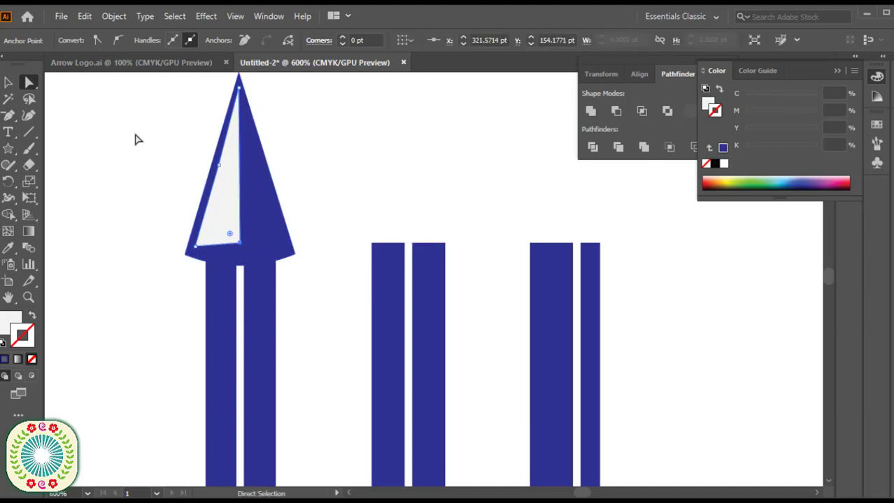
left_click(8, 83)
left_click(158, 160)
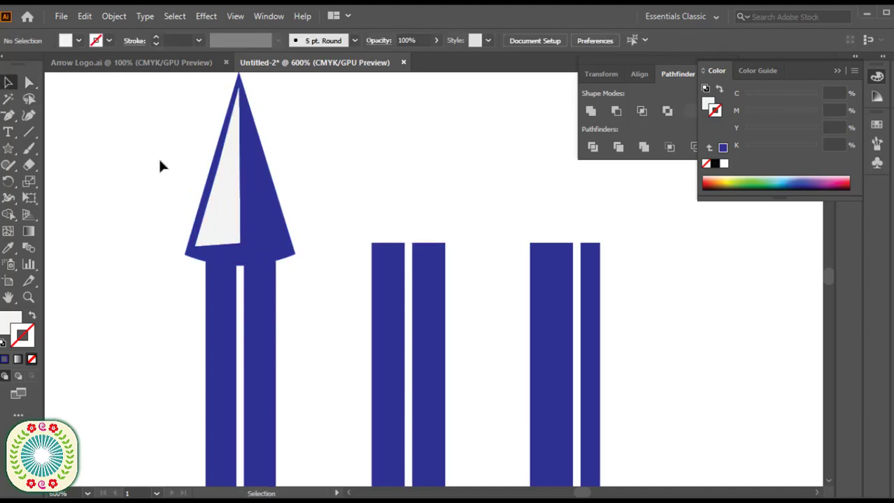
scroll(147, 133, "down", 2)
Step: Copy the highlighted left arrowhead onto the middle and right prongs, then align the left trident higher
left_click_drag(168, 112, 238, 193)
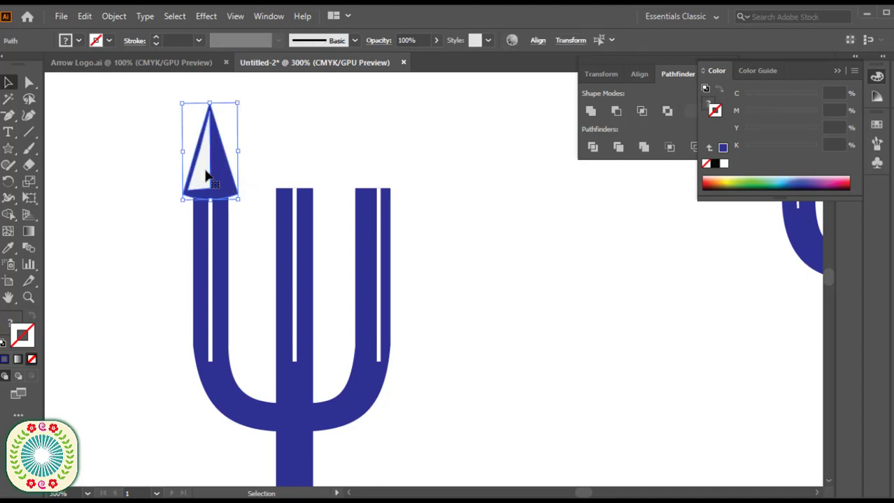
left_click_drag(206, 174, 286, 175)
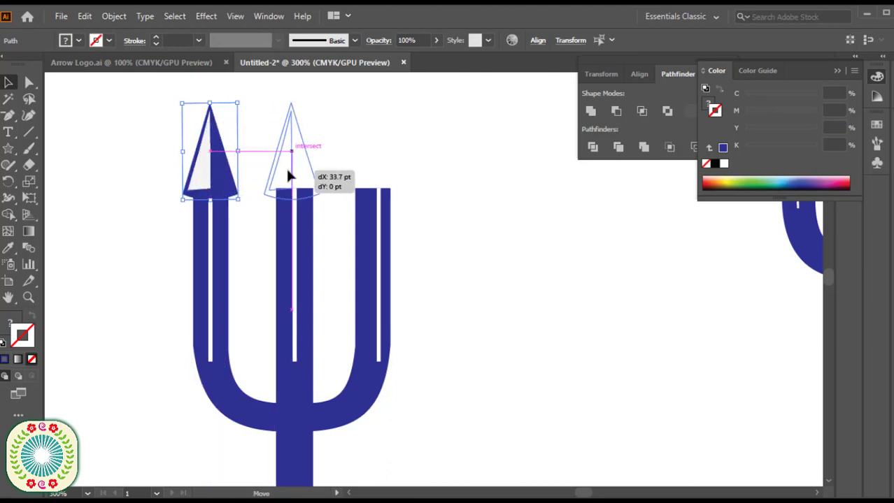
left_click_drag(287, 171, 288, 171)
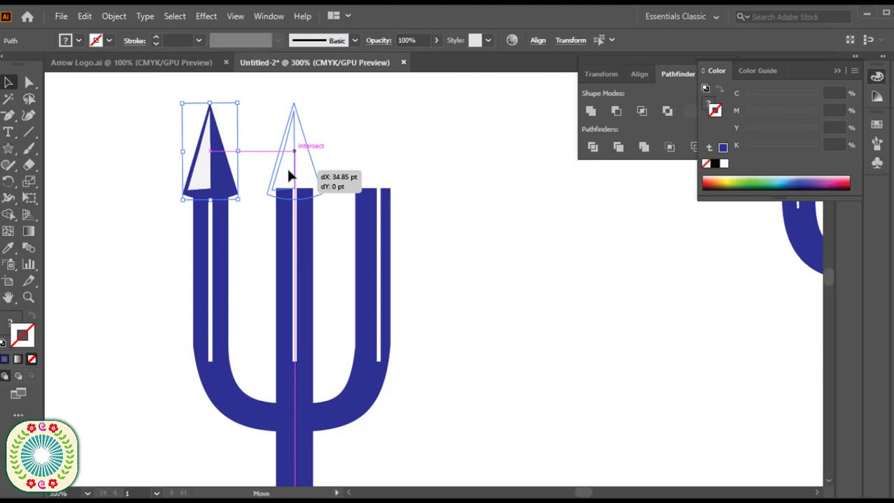
left_click_drag(290, 177, 289, 176)
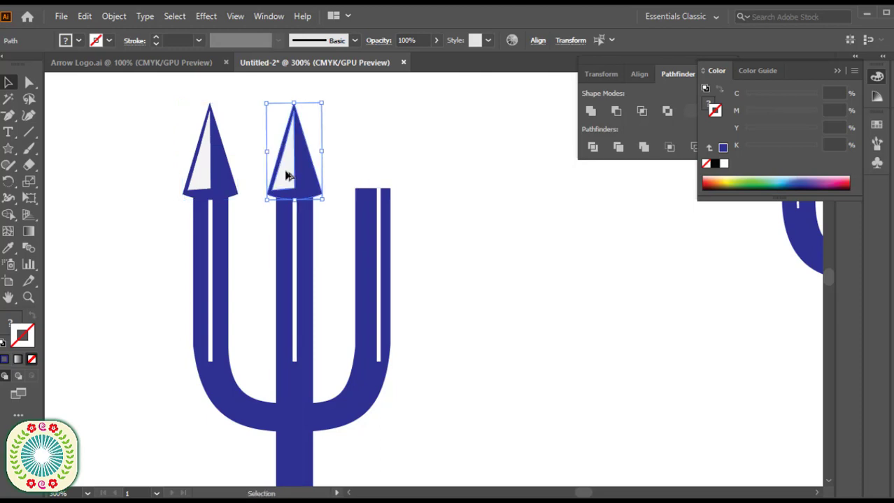
key("ctrl+d")
left_click(424, 192)
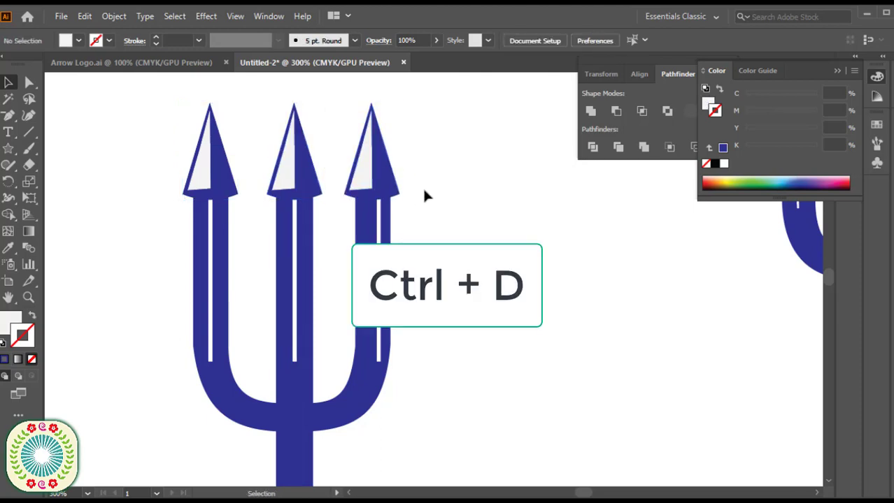
key("ctrl+1")
left_click_drag(280, 280, 292, 241)
Step: Draw a small blue oval and position it under the left trident's handle end
left_click(7, 149)
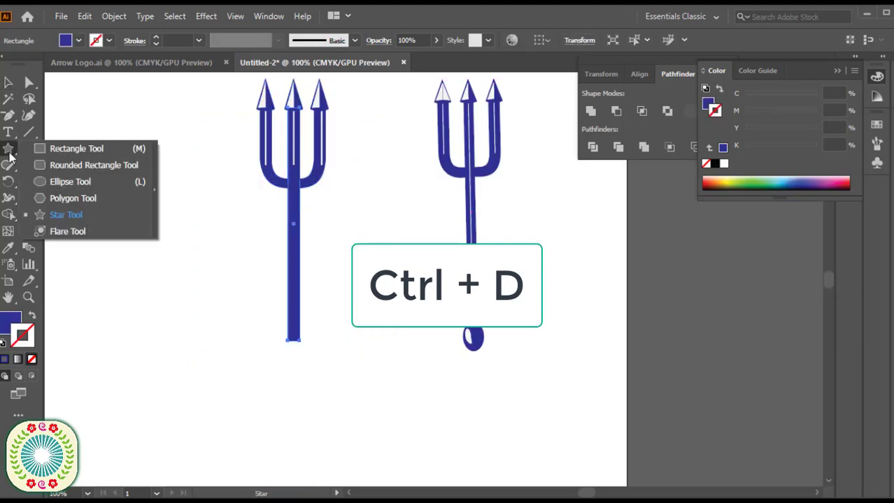
left_click(40, 183)
mouse_move(288, 353)
left_mouse_down()
mouse_move(302, 377)
mouse_move(294, 356)
left_mouse_up()
key("v")
key("ctrl+equal")
key("ctrl+equal")
left_click_drag(231, 295, 232, 295)
Step: Move the middle white line's top anchor down so the stripe runs along the shaft
left_click(289, 297)
key("ctrl+minus")
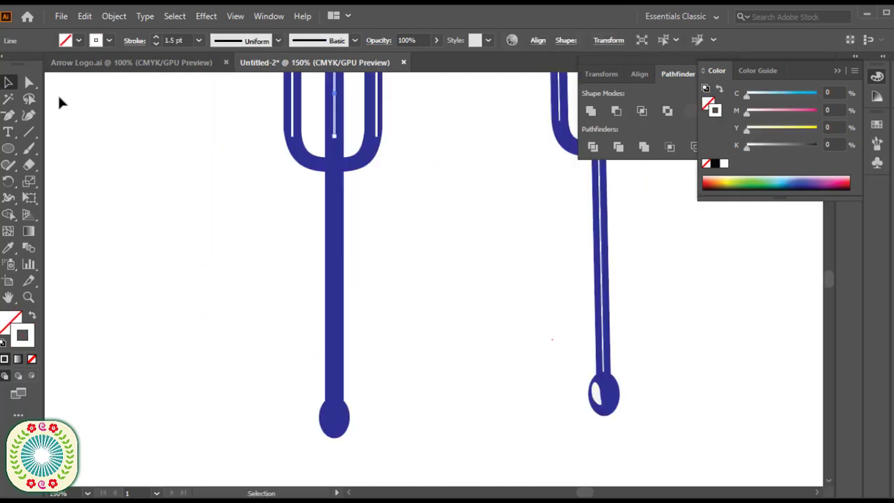
left_click(29, 82)
left_click_drag(333, 136, 337, 392)
left_click(9, 82)
left_click(234, 236)
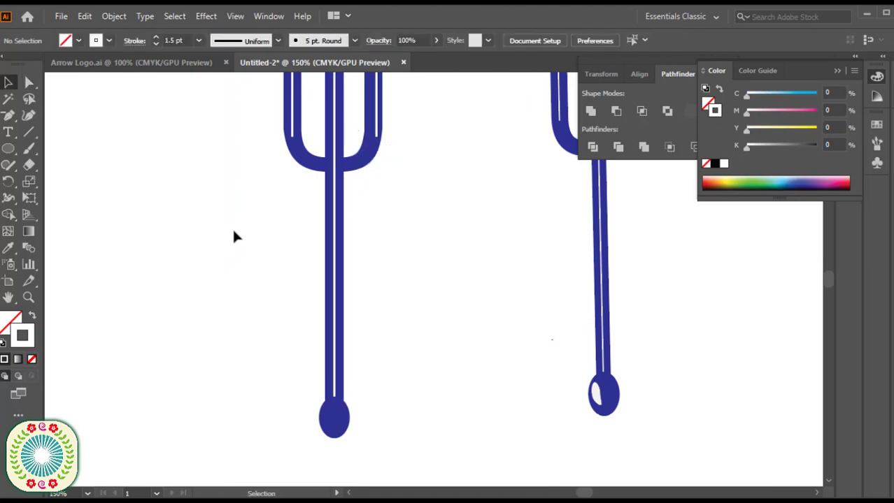
left_click_drag(233, 237, 140, 204)
key("ctrl+minus")
scroll(145, 315, "up", 2)
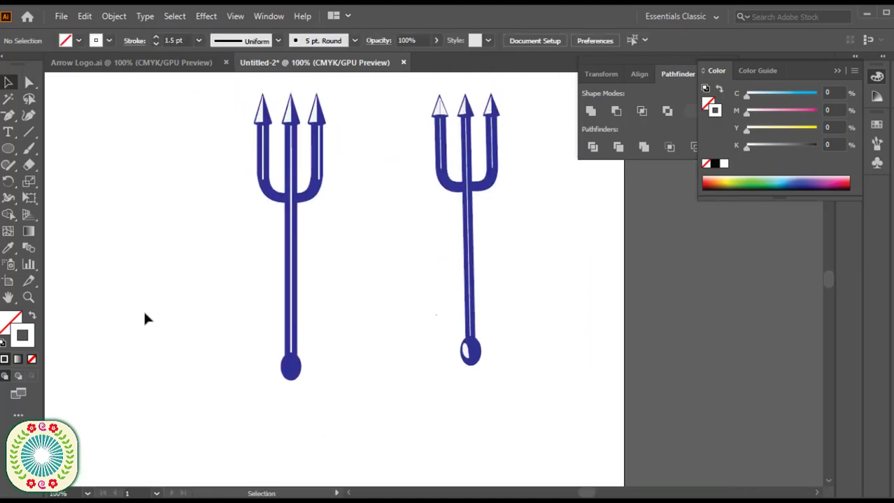
Step: Paste a copy of the oval pommel in front, fill it white and shrink it
left_click(292, 377)
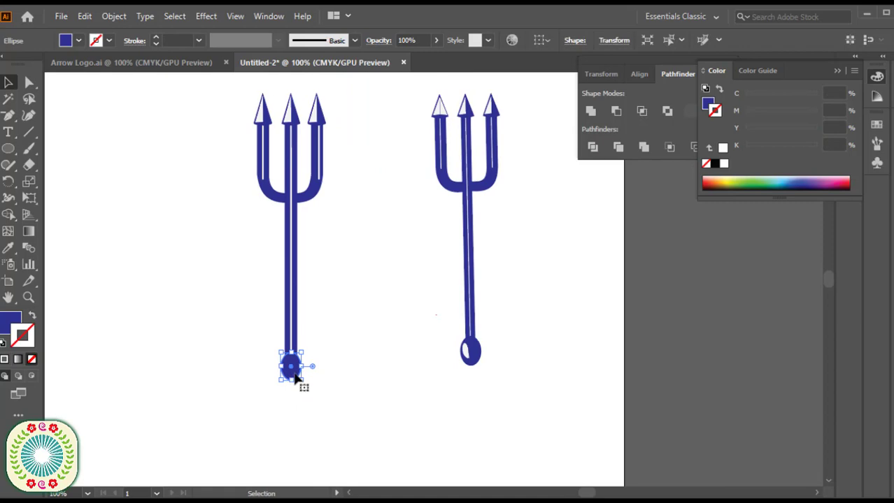
left_click(82, 18)
left_click(106, 83)
left_click(87, 21)
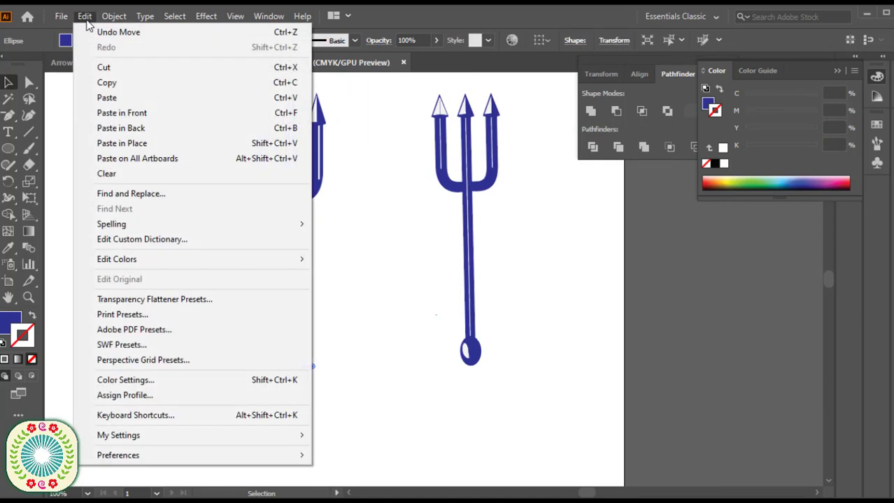
left_click(122, 113)
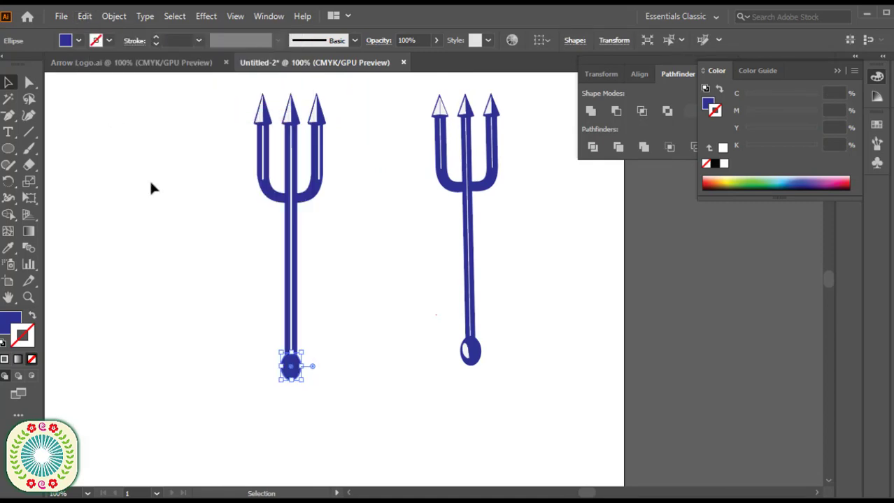
left_click(79, 41)
left_click(97, 104)
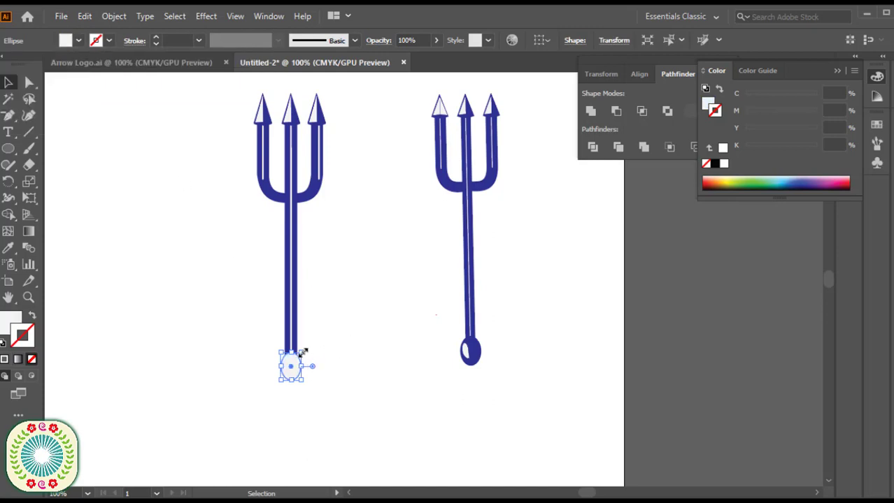
left_click_drag(302, 351, 298, 355)
Step: Reshape the white oval's top anchor point into a highlight on the pommel
left_click(393, 358)
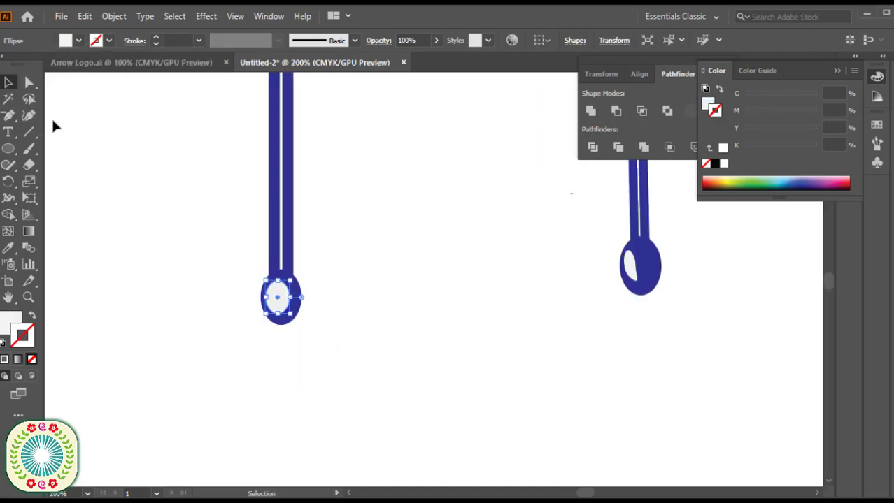
left_click(31, 86)
left_click_drag(279, 282, 267, 291)
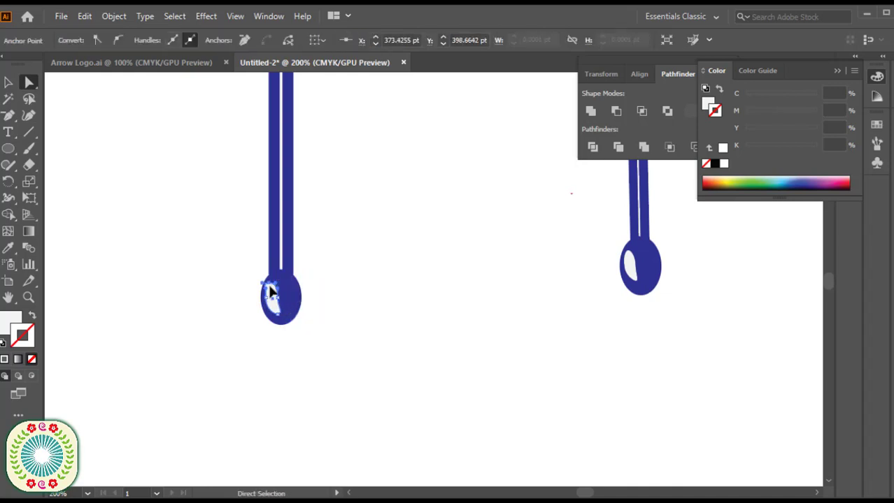
left_click(172, 236)
key("ctrl+minus")
key("ctrl+minus")
key("ctrl+minus")
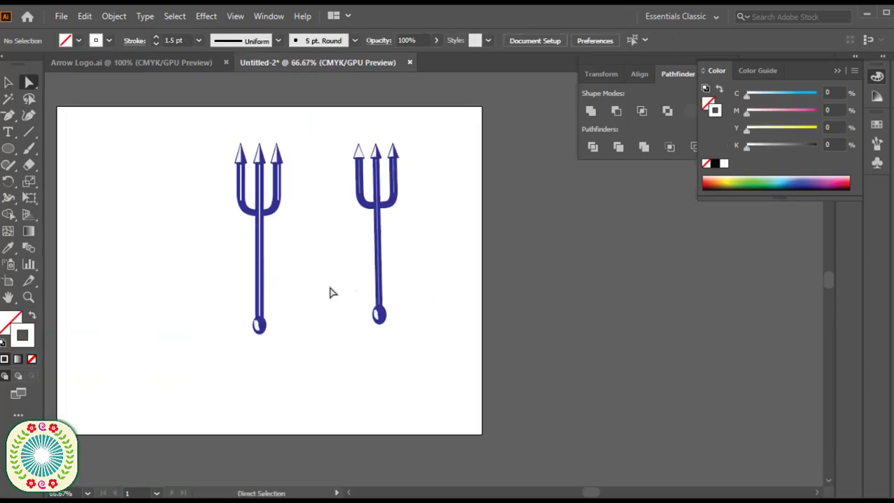
key("ctrl+plus")
Step: Duplicate the finished trident into three side-by-side copies
key("v")
left_click(381, 252)
left_click_drag(381, 235, 309, 237)
key("ctrl+d")
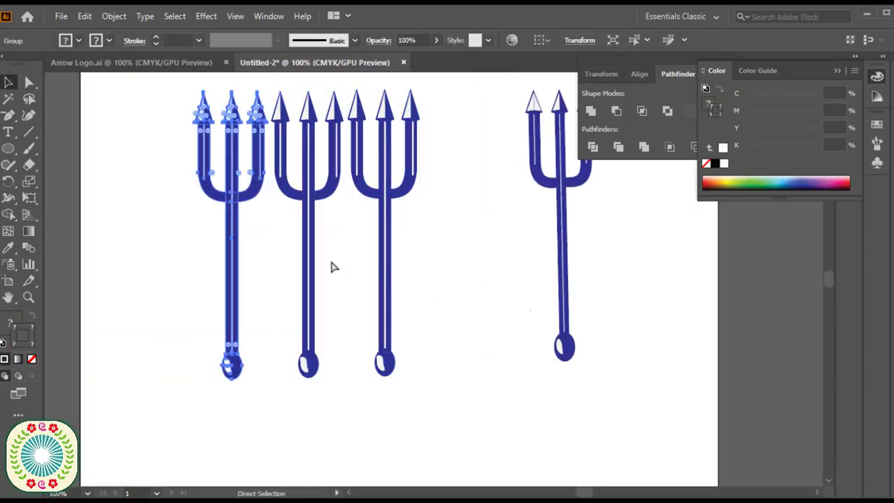
Step: Tilt the left trident left and the right trident right, pommels meeting in a fan
left_click(8, 182)
mouse_move(229, 365)
left_mouse_down()
mouse_move(276, 374)
mouse_move(301, 366)
left_mouse_up()
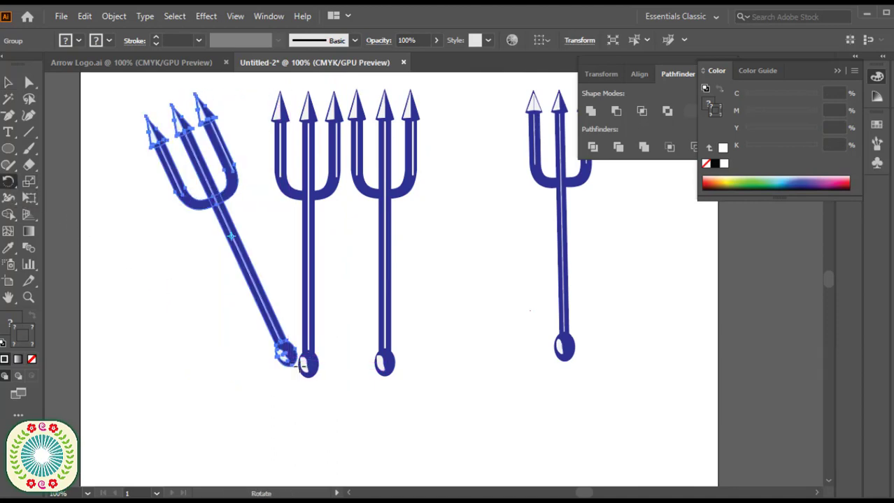
key("v")
left_click(384, 294)
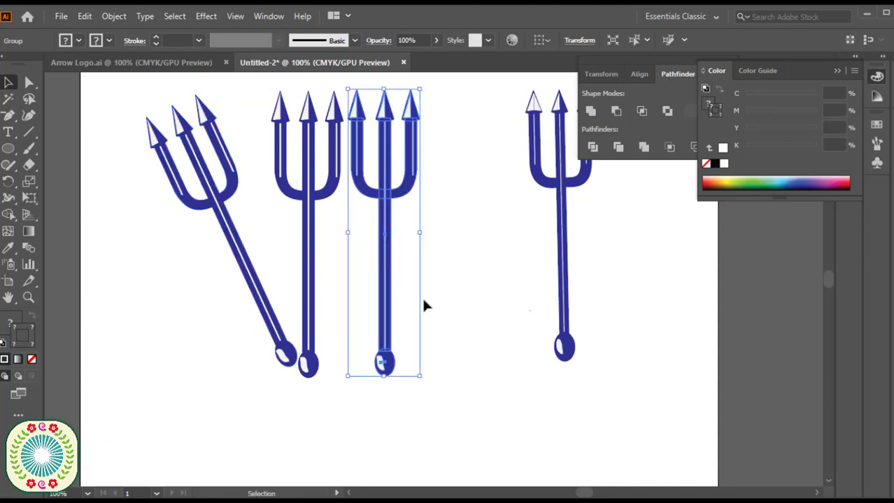
key("r")
left_click_drag(399, 366, 329, 361)
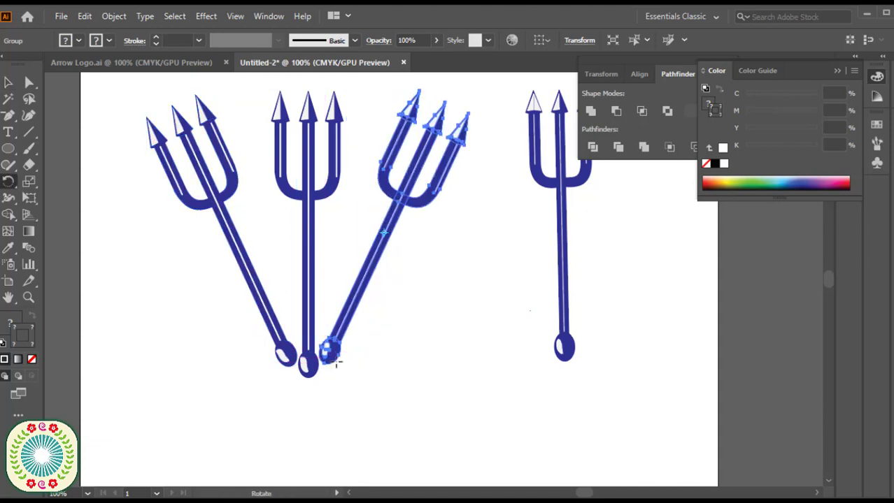
key("v")
left_click_drag(358, 295, 363, 302)
left_click(457, 393)
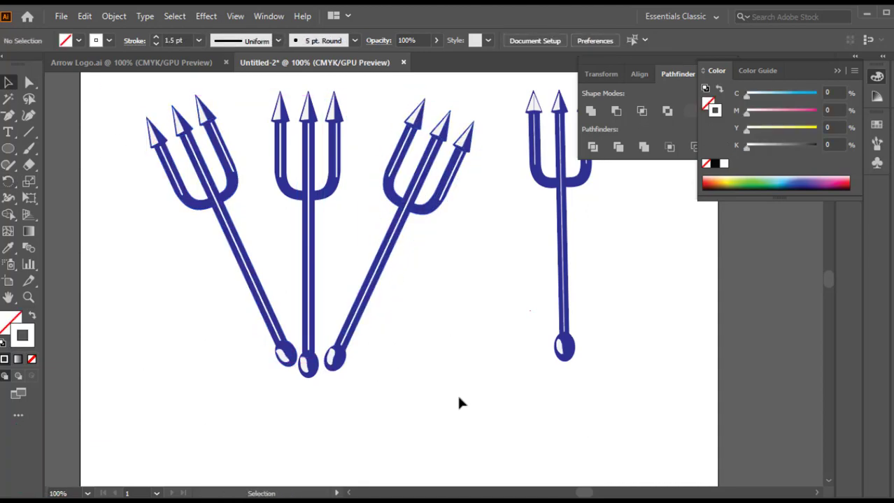